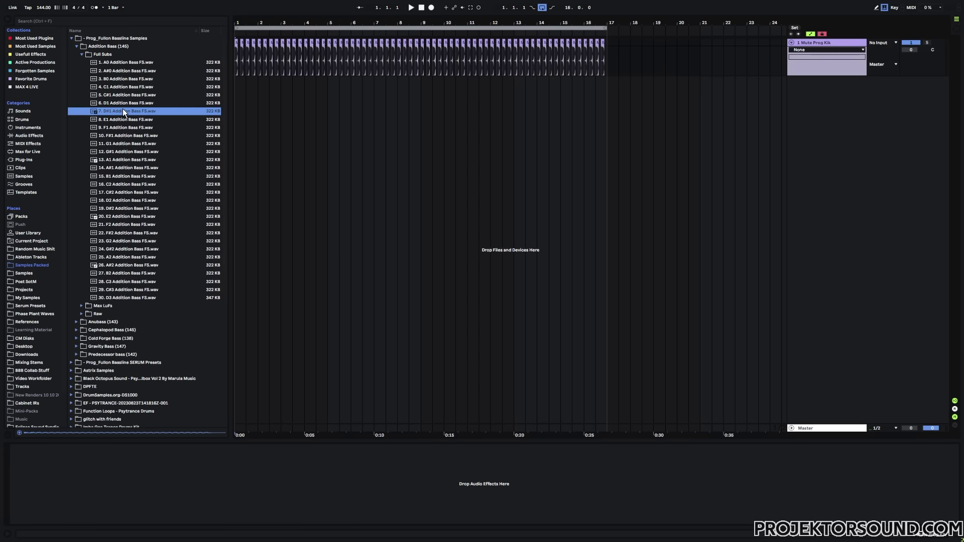
# - Audition several Addition Bass samples, comparing the Full Subs folder with the Max LuFs folder
pyautogui.click(139, 184)
pyautogui.click(144, 226)
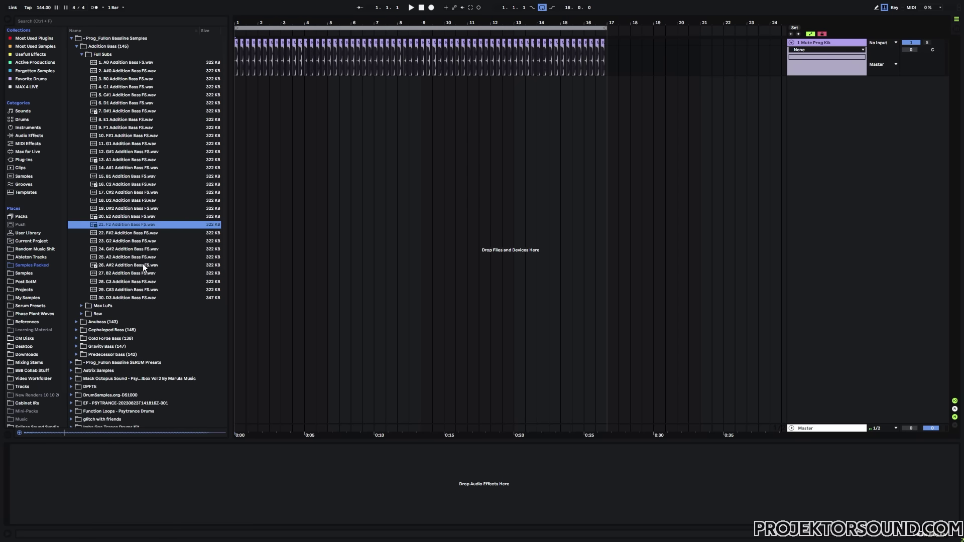
pyautogui.click(81, 54)
pyautogui.click(81, 62)
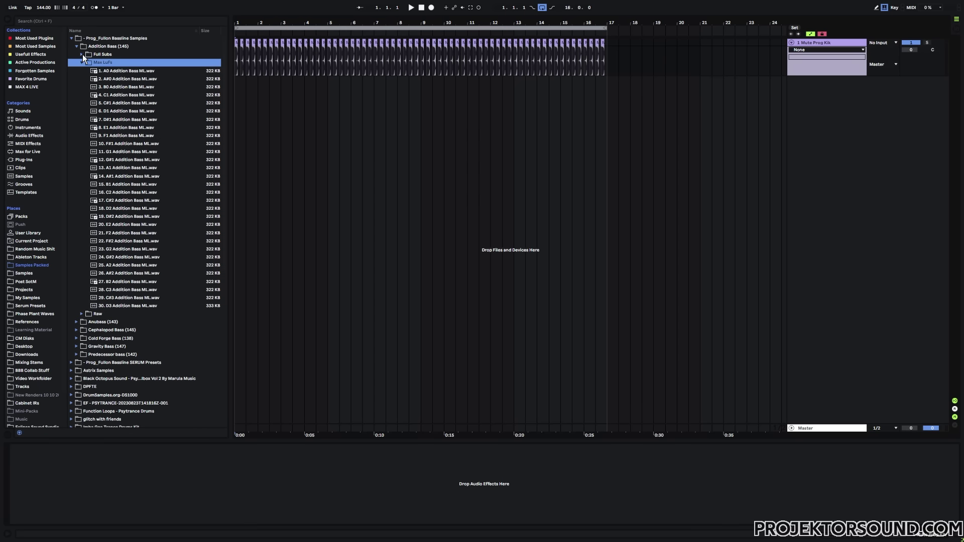
pyautogui.click(81, 55)
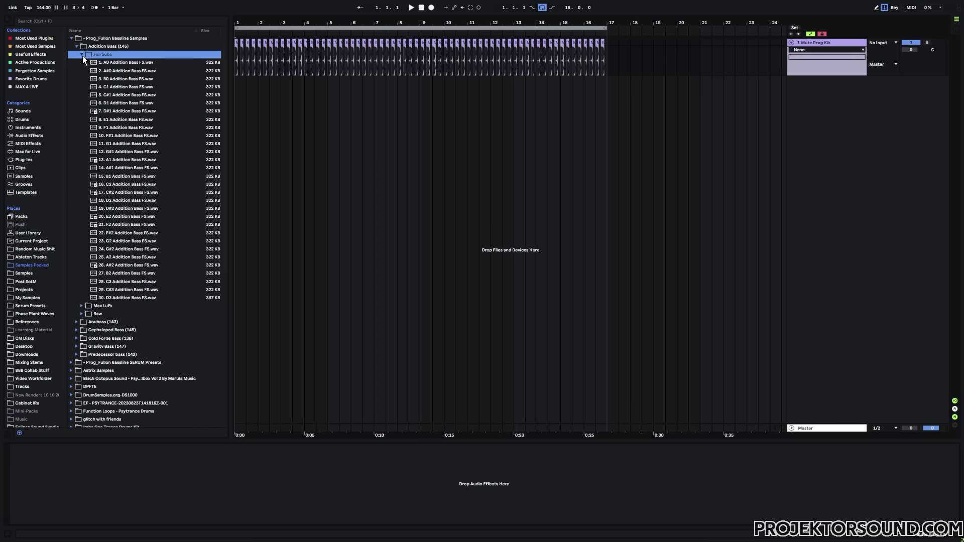
pyautogui.click(128, 61)
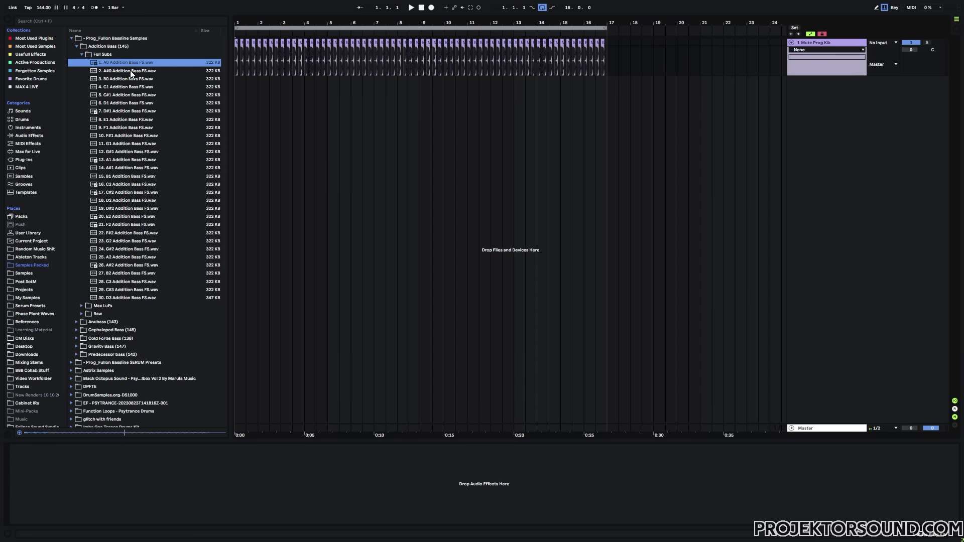
pyautogui.click(131, 71)
pyautogui.click(82, 53)
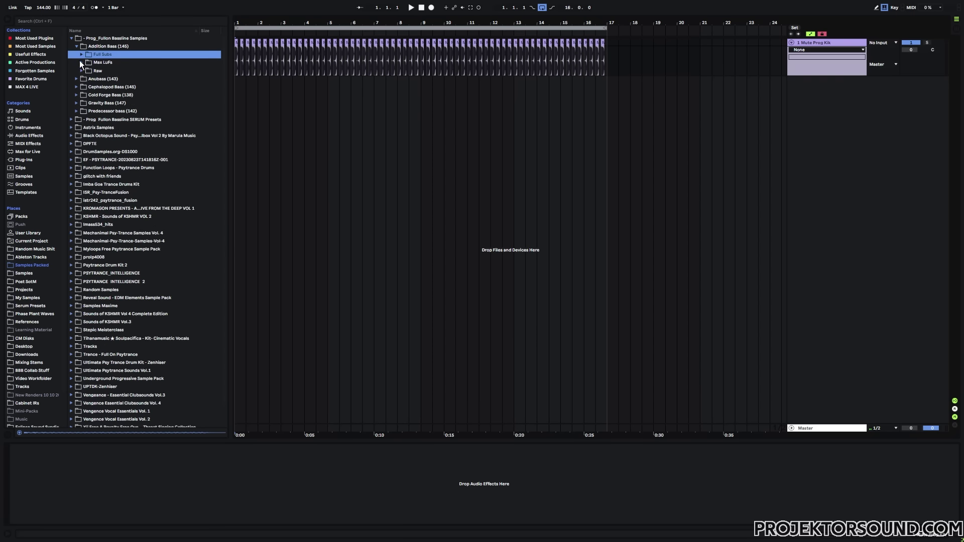
pyautogui.click(82, 63)
pyautogui.click(121, 73)
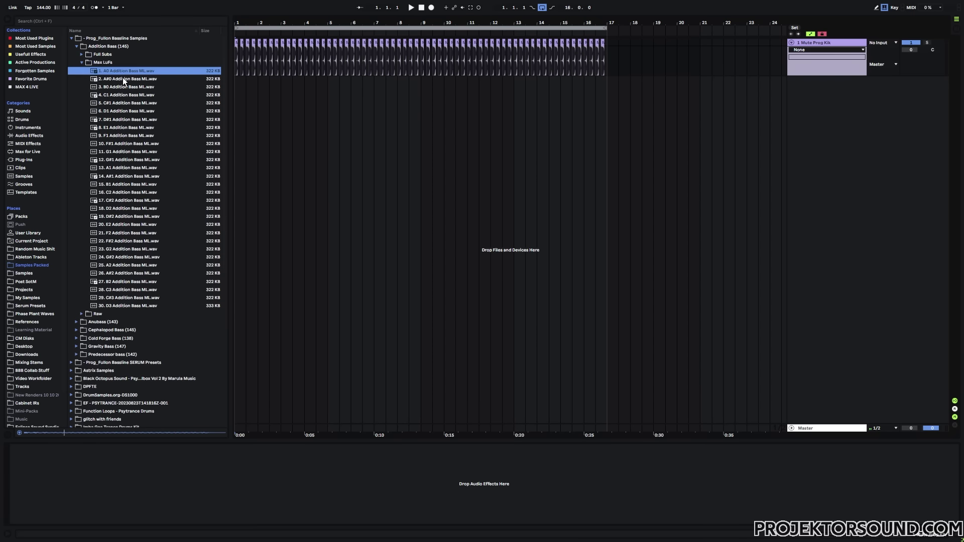
pyautogui.click(122, 78)
pyautogui.click(103, 64)
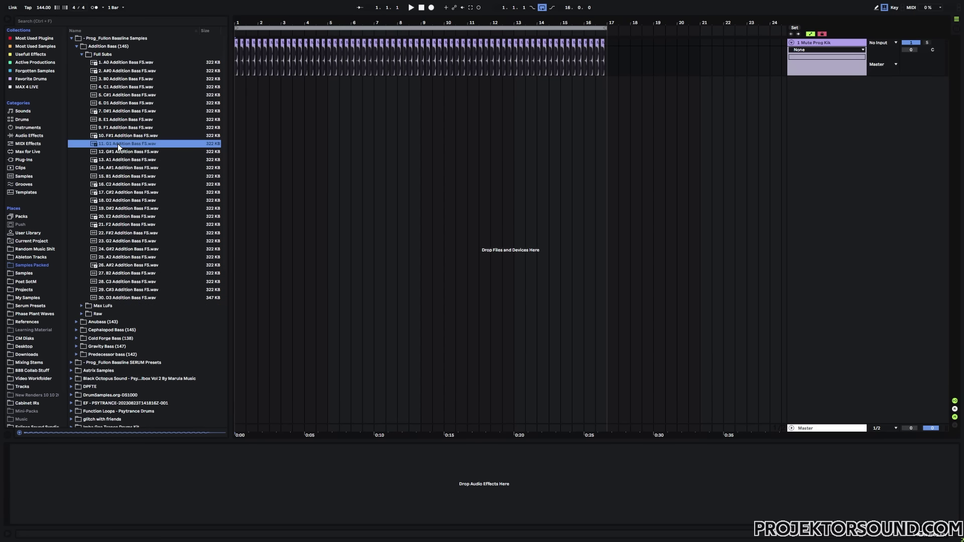
# - Add the 11. G1 Addition Bass FS.wav sample on a new track below the kick and move its clip to start at 1.1.3
pyautogui.moveTo(118, 143); pyautogui.dragTo(237, 97)
pyautogui.moveTo(239, 23); pyautogui.dragTo(239, 108)
pyautogui.click(312, 138)
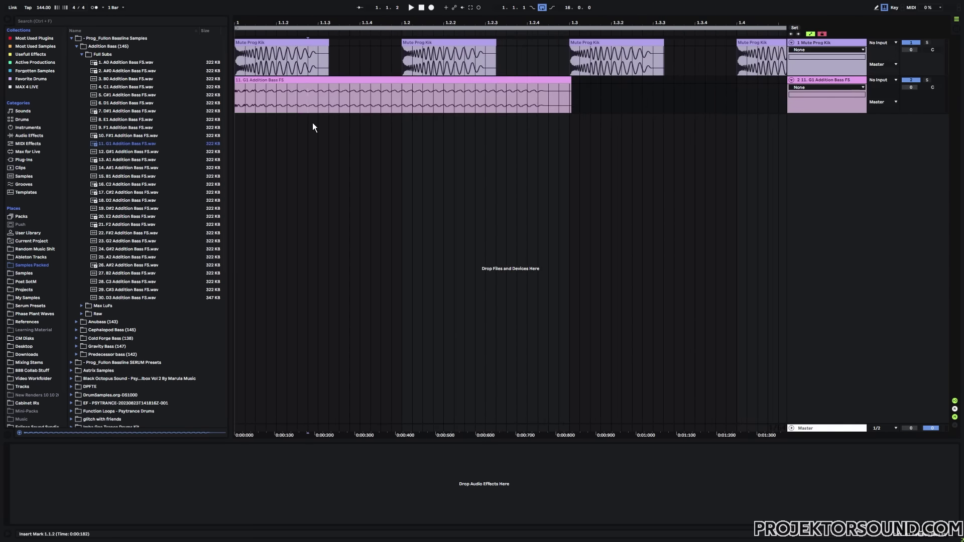
pyautogui.click(302, 80)
pyautogui.moveTo(302, 79); pyautogui.dragTo(388, 84)
# - Split the bass clip at 1.2.1 and delete the part after the split
pyautogui.click(400, 96)
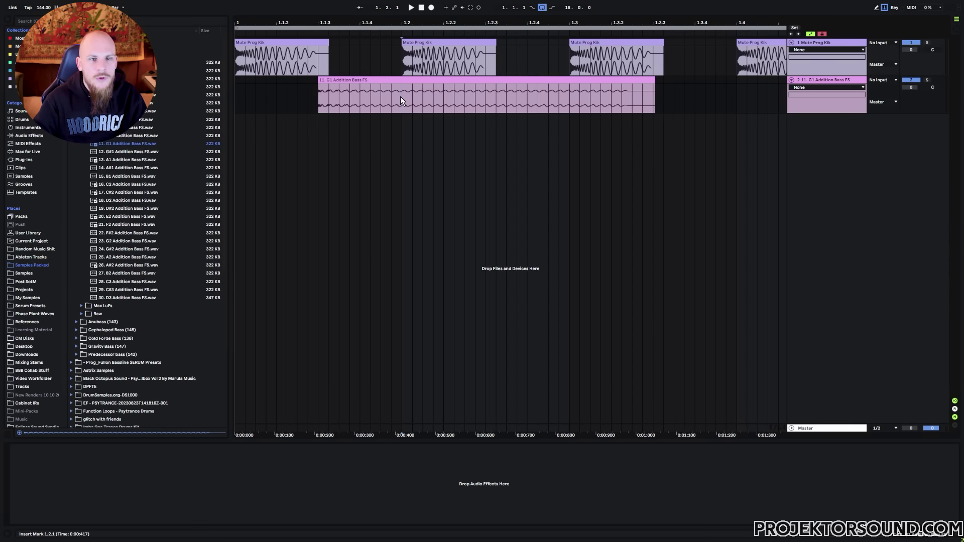
pyautogui.hotkey('ctrl', 'e')
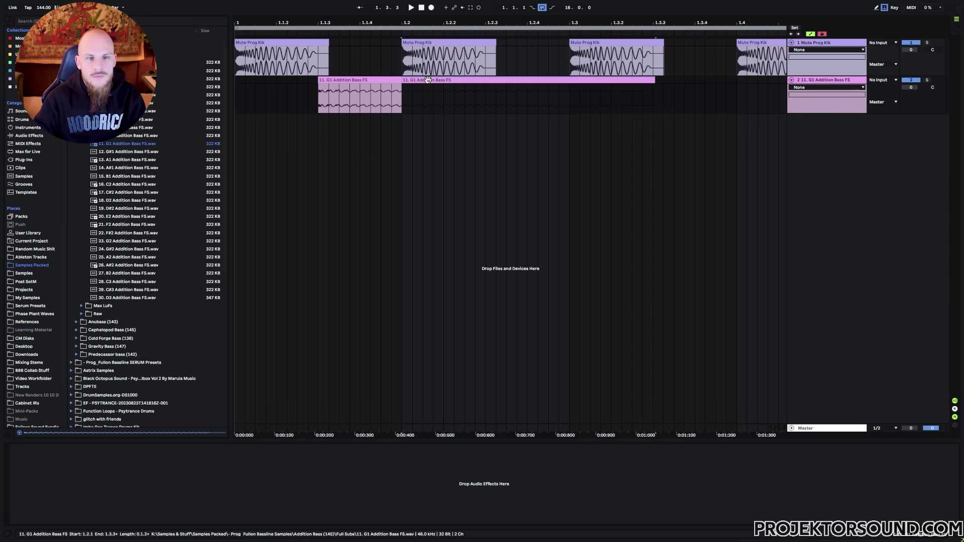
pyautogui.click(427, 81)
pyautogui.press('Delete')
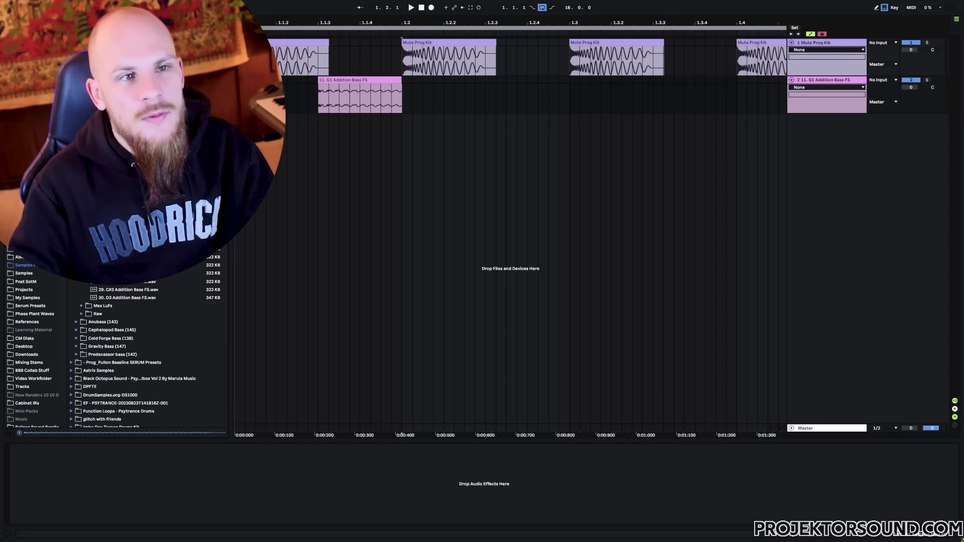
pyautogui.click(366, 94)
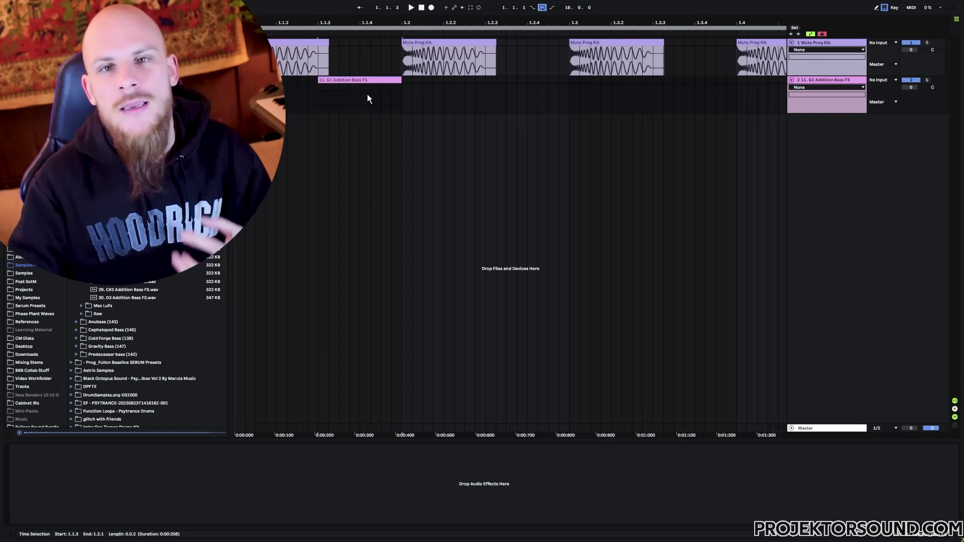
pyautogui.click(320, 104)
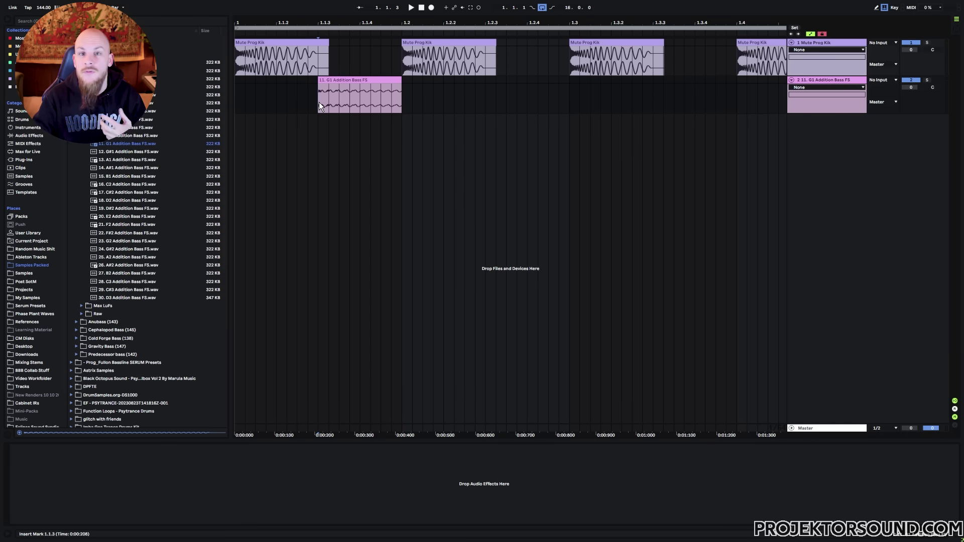
pyautogui.click(285, 68)
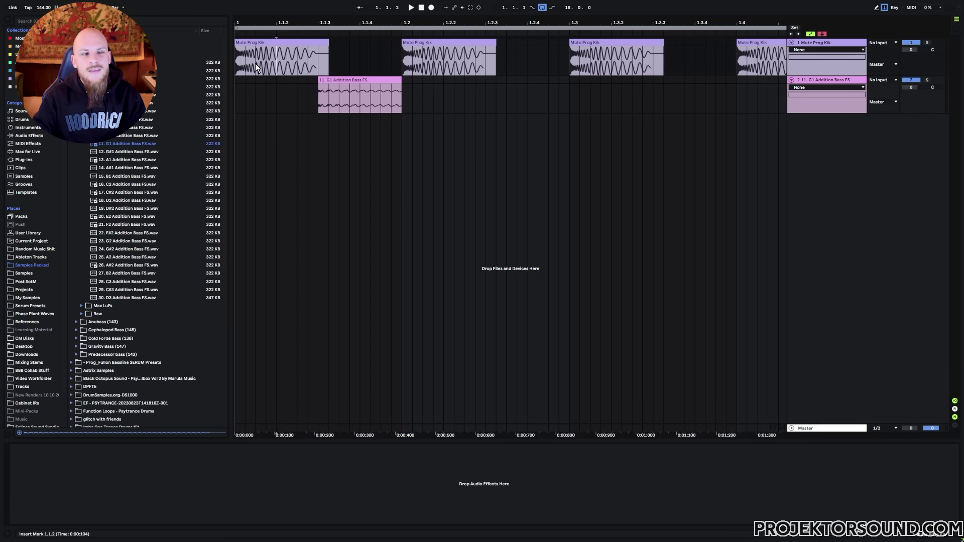
pyautogui.moveTo(237, 60); pyautogui.dragTo(321, 65)
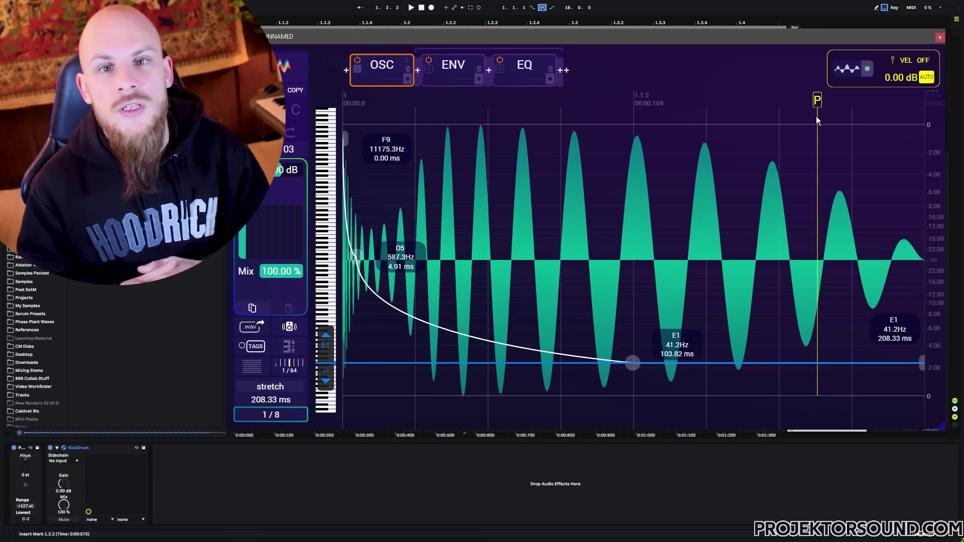
pyautogui.moveTo(773, 129)
pyautogui.mouseDown()
pyautogui.moveTo(692, 139)
pyautogui.moveTo(896, 153)
pyautogui.moveTo(735, 165)
pyautogui.mouseUp()
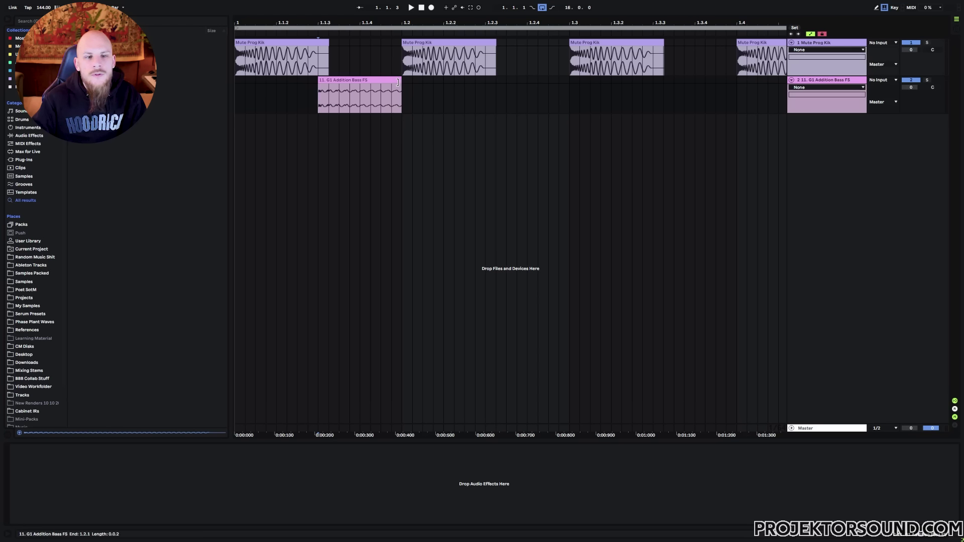
# - Shorten the bass clip to one sixteenth note and copy it so three consecutive notes fill 1.1.2 to 1.2.1
pyautogui.moveTo(399, 80); pyautogui.dragTo(379, 81)
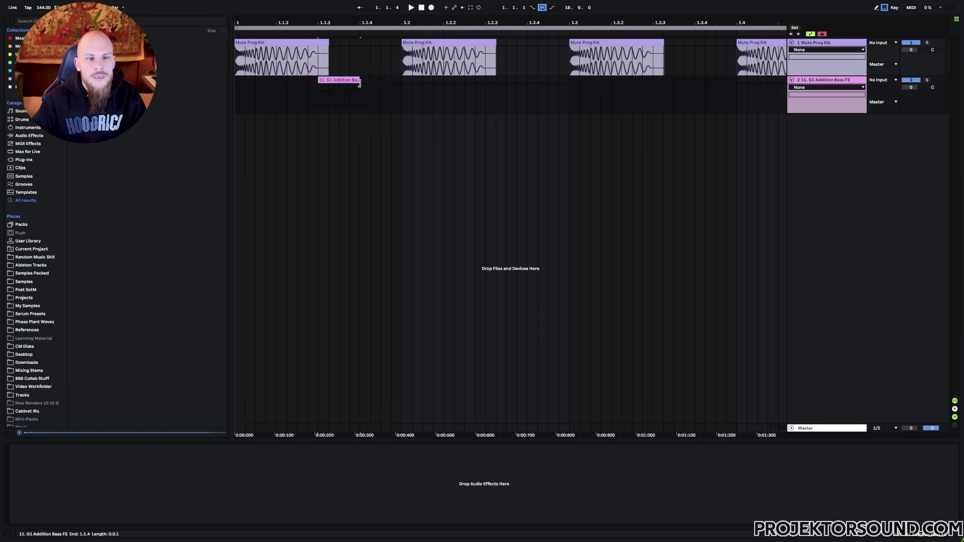
pyautogui.click(358, 96)
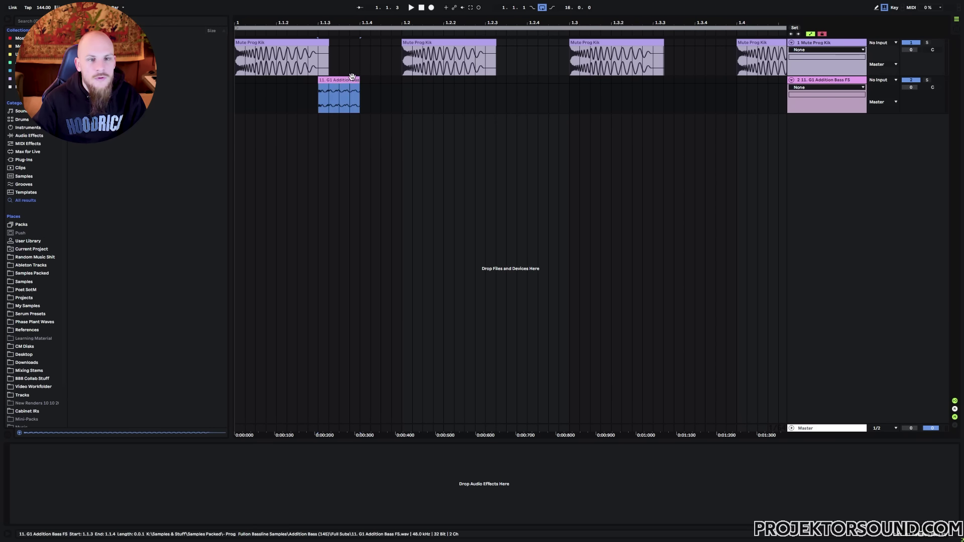
pyautogui.click(354, 79)
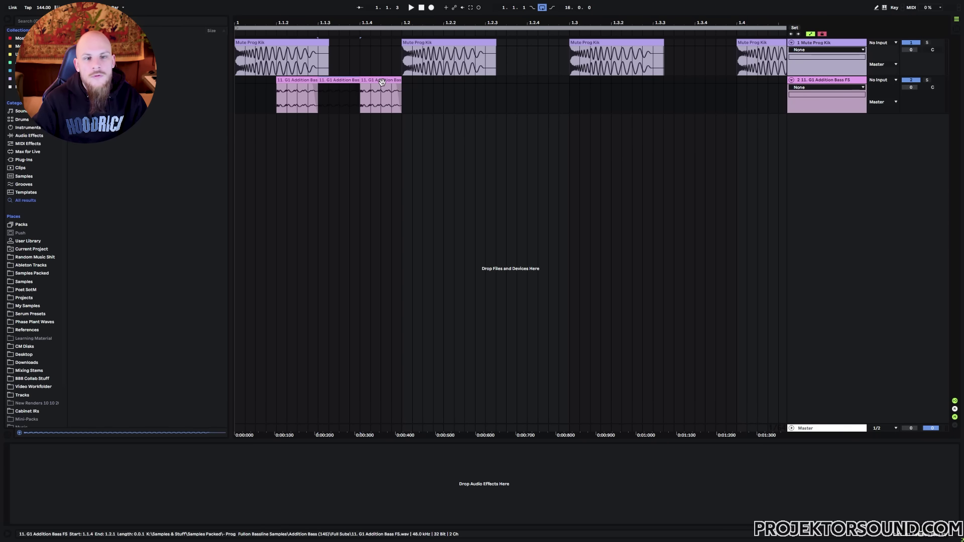
pyautogui.click(381, 81)
pyautogui.keyDown('shift'); pyautogui.doubleClick(341, 80); pyautogui.keyUp('shift')
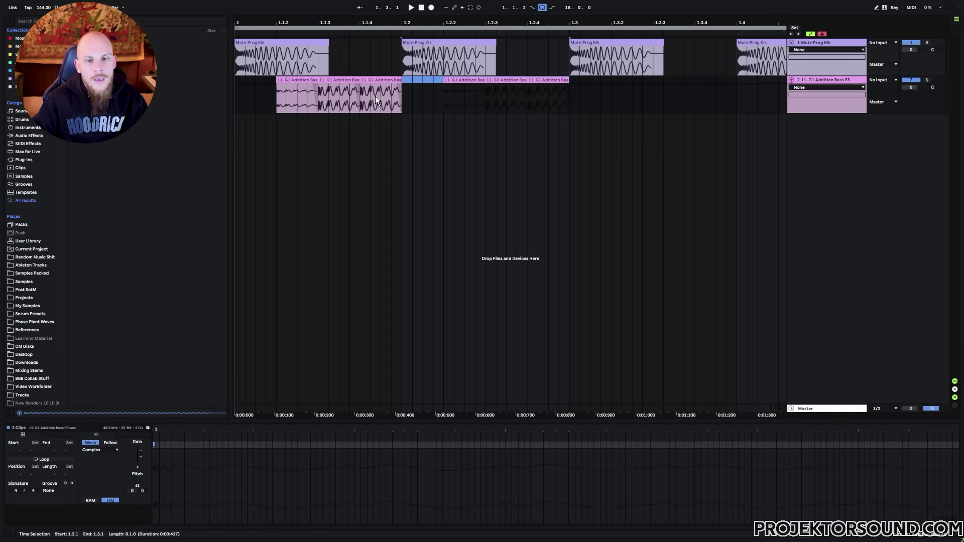
# - Repeat the three-note bass pattern after every kick through to bar 17 and play back the arrangement
pyautogui.hotkey('ctrl', 'd')
pyautogui.hotkey('ctrl', 'd')
pyautogui.moveTo(381, 20); pyautogui.dragTo(386, 3)
pyautogui.keyDown('shift'); pyautogui.click(235, 80); pyautogui.keyUp('shift')
pyautogui.hotkey('ctrl', 'd')
pyautogui.hotkey('ctrl', 'd')
pyautogui.hotkey('ctrl', 'd')
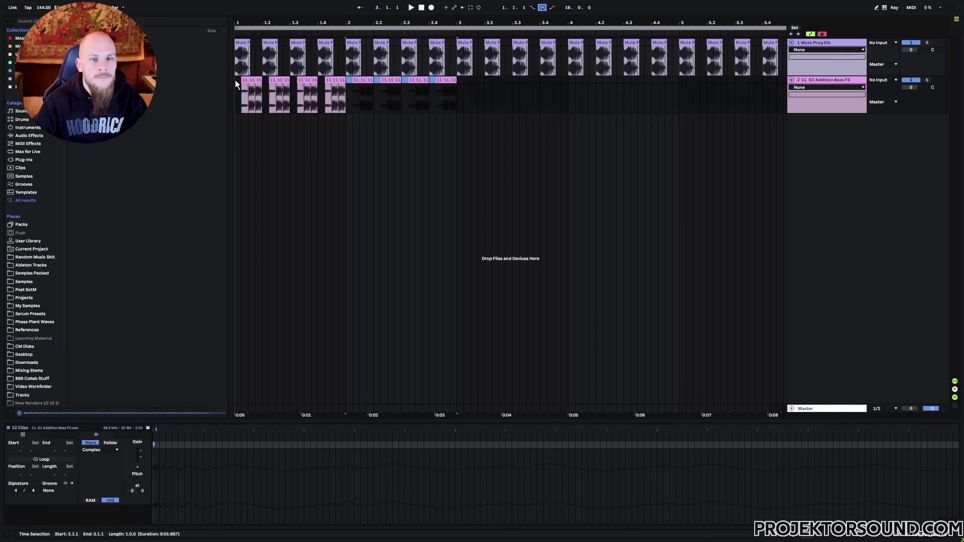
pyautogui.keyDown('shift'); pyautogui.click(235, 80); pyautogui.keyUp('shift')
pyautogui.hotkey('ctrl', 'd')
pyautogui.hotkey('ctrl', 'd')
pyautogui.hotkey('ctrl', 'd')
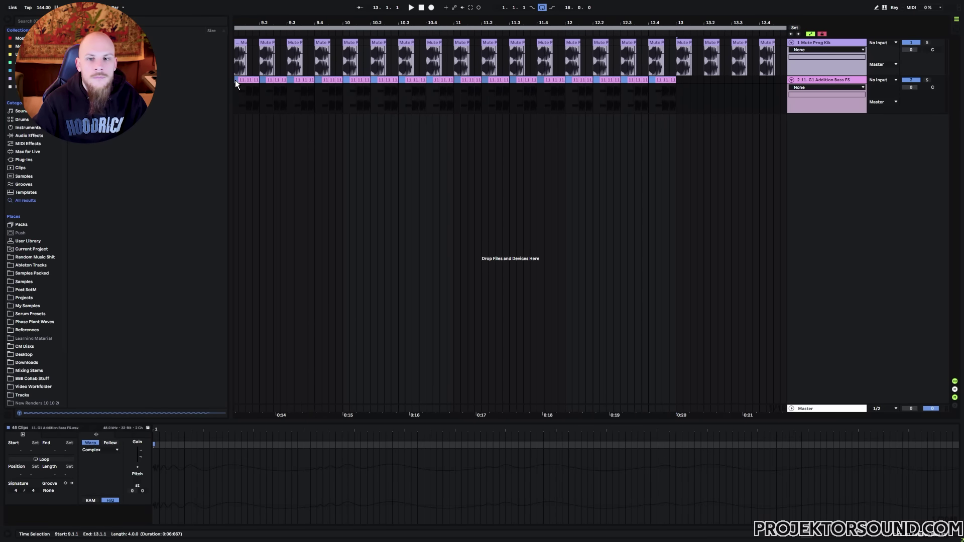
pyautogui.press('space')
pyautogui.moveTo(315, 23); pyautogui.dragTo(513, 5)
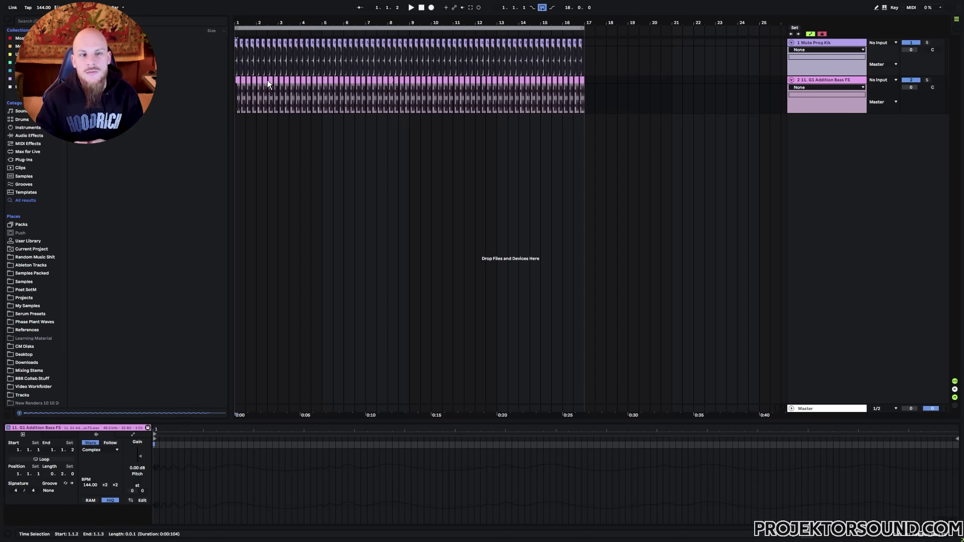
# - Deactivate the three bass clips in the first beat of the bass track
pyautogui.moveTo(268, 22); pyautogui.dragTo(272, 80)
pyautogui.click(237, 80)
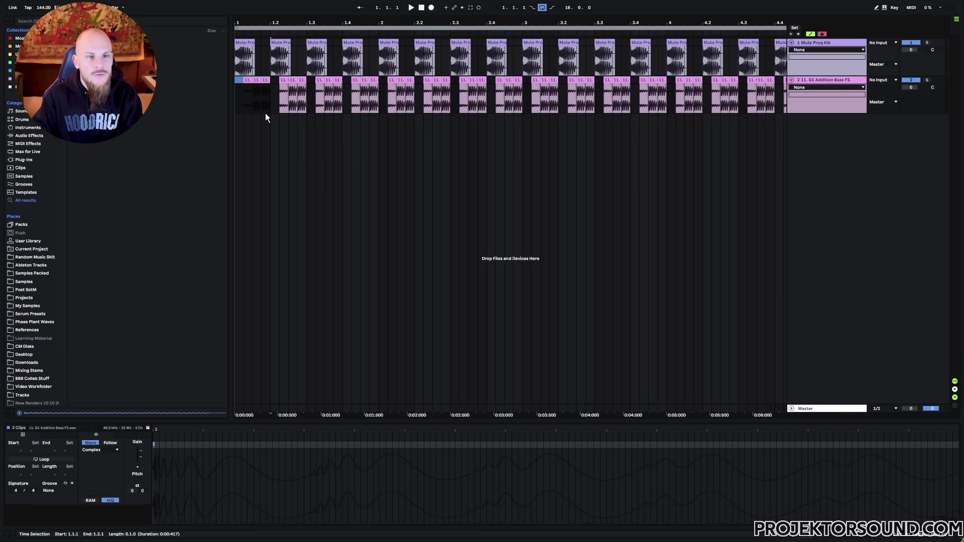
pyautogui.press('0')
pyautogui.click(236, 87)
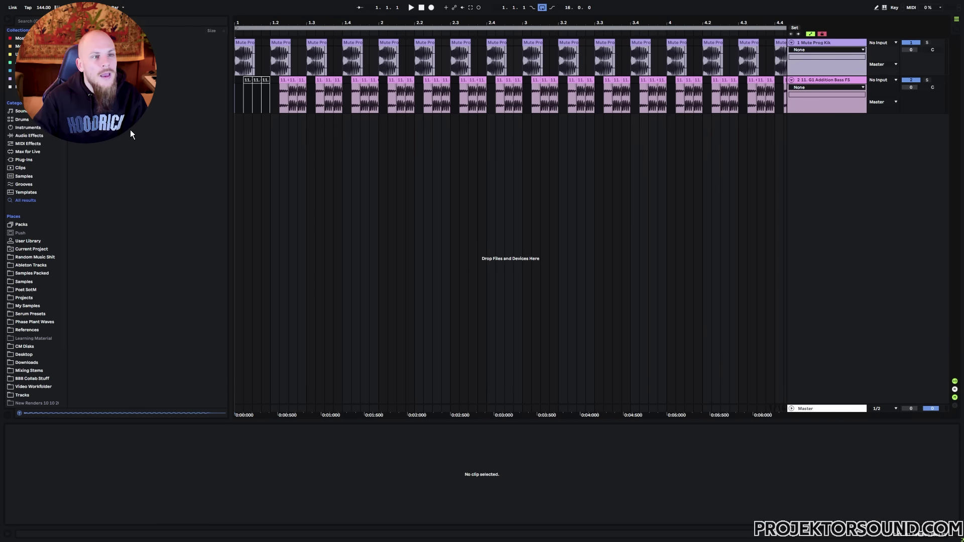
# - Place 11. G1 Addition Bass FS.wav from Samples Packed on a new third track at 1.1.1, trimmed to end at 1.2.1
pyautogui.click(33, 275)
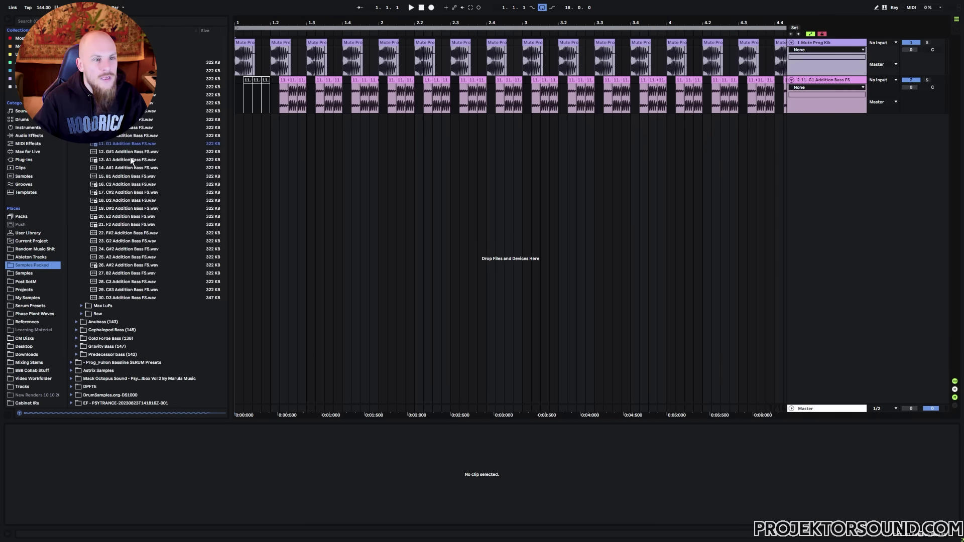
pyautogui.moveTo(135, 144); pyautogui.dragTo(239, 139)
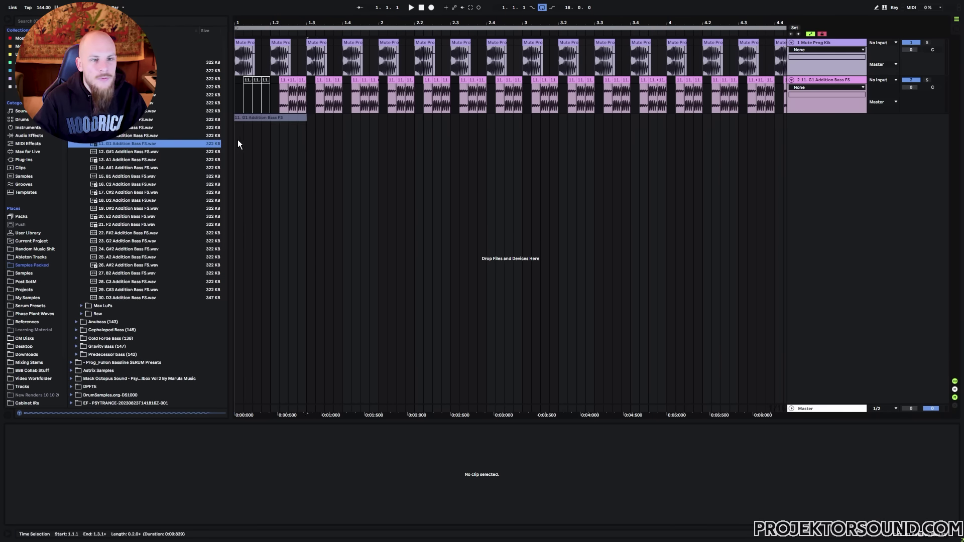
pyautogui.click(270, 131)
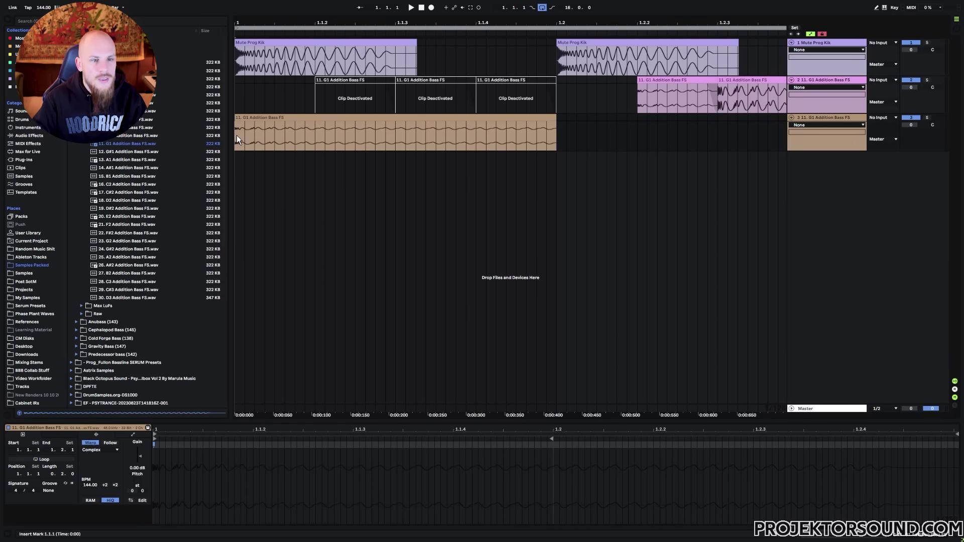
# - Fade in the new bass clip from its start to just before 1.1.3, bending the fade into a steep late curve
pyautogui.moveTo(237, 135)
pyautogui.mouseDown()
pyautogui.moveTo(255, 126)
pyautogui.moveTo(387, 138)
pyautogui.mouseUp()
pyautogui.click(254, 119)
pyautogui.click(236, 123)
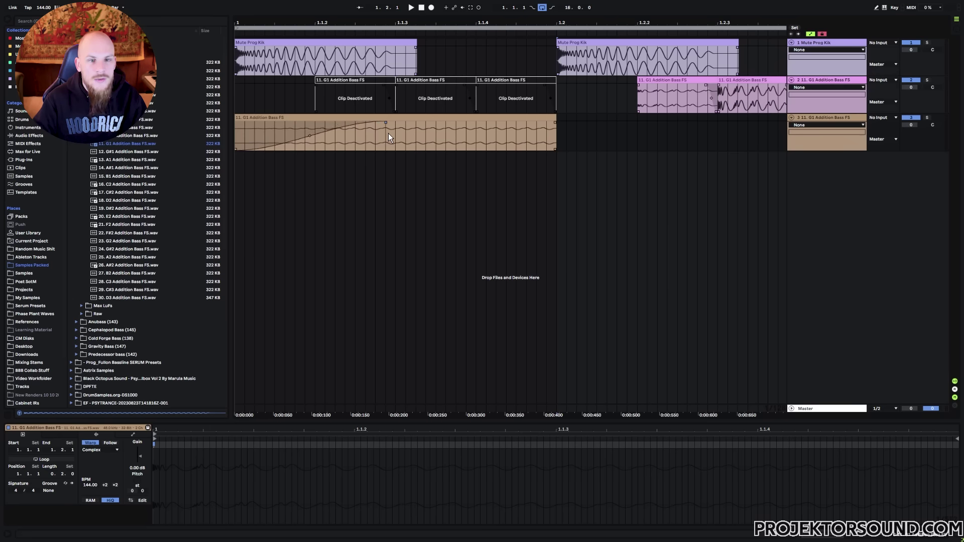
pyautogui.moveTo(356, 61); pyautogui.dragTo(365, 60)
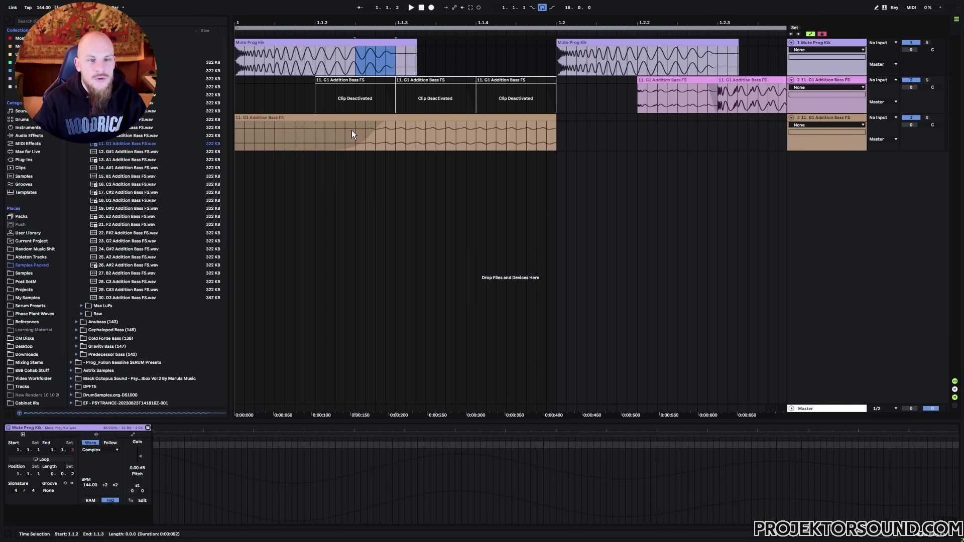
# - Show the third-track bass clip's Transposition envelope, raise a point at 1.1.3 to form a pitch peak, and play the result
pyautogui.click(424, 117)
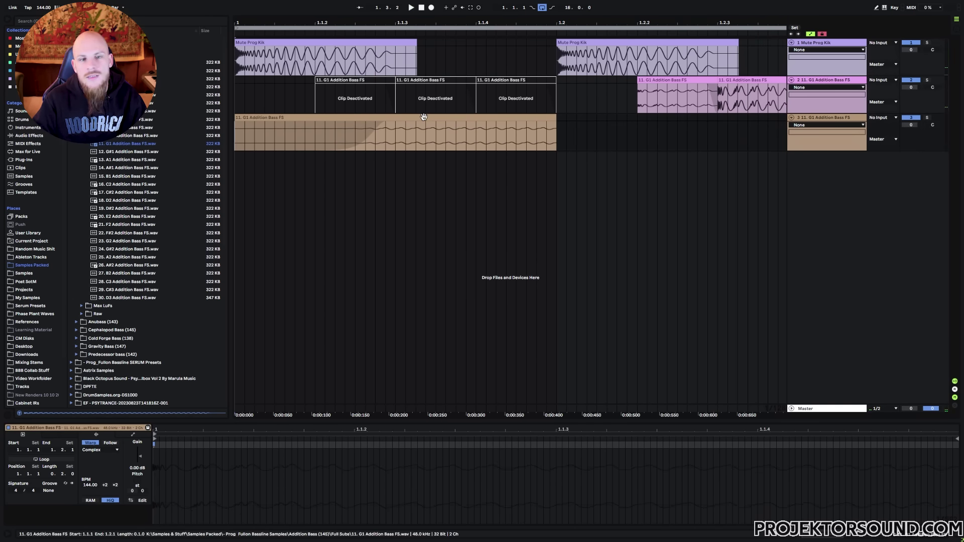
pyautogui.click(139, 434)
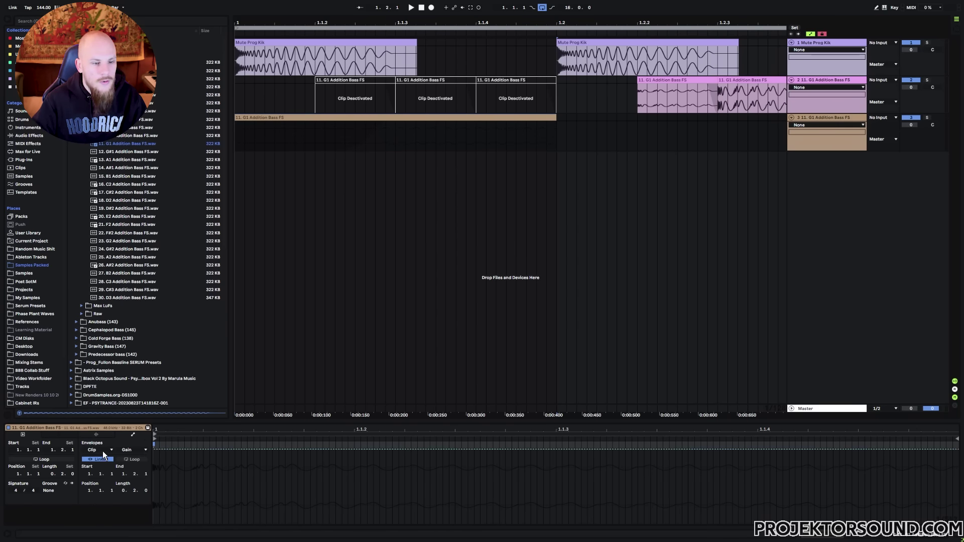
pyautogui.click(125, 450)
pyautogui.click(128, 462)
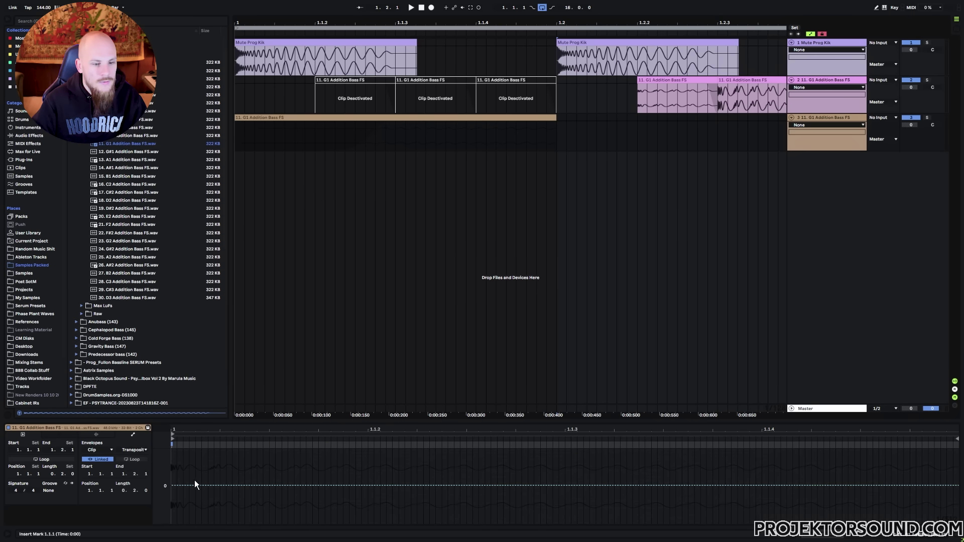
pyautogui.click(171, 485)
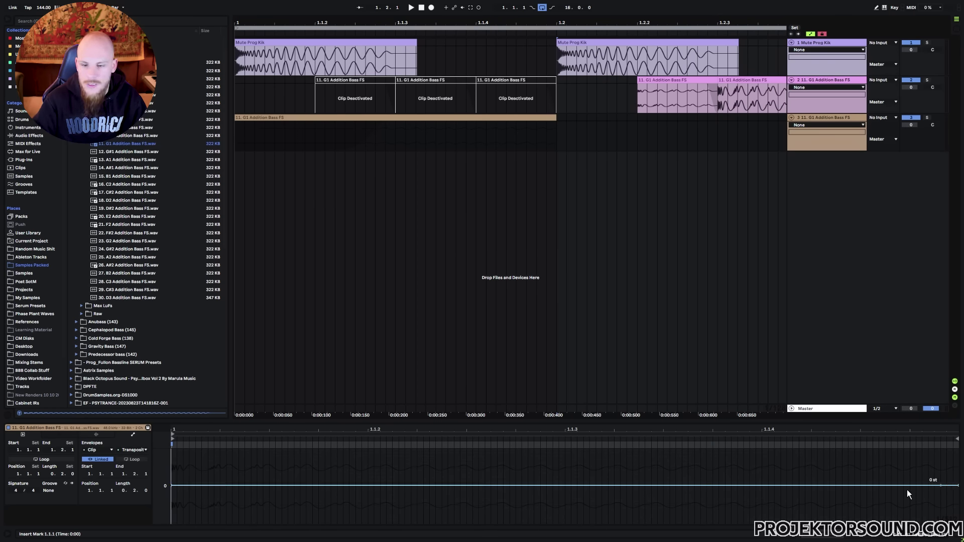
pyautogui.moveTo(565, 485); pyautogui.dragTo(565, 462)
pyautogui.press('space')
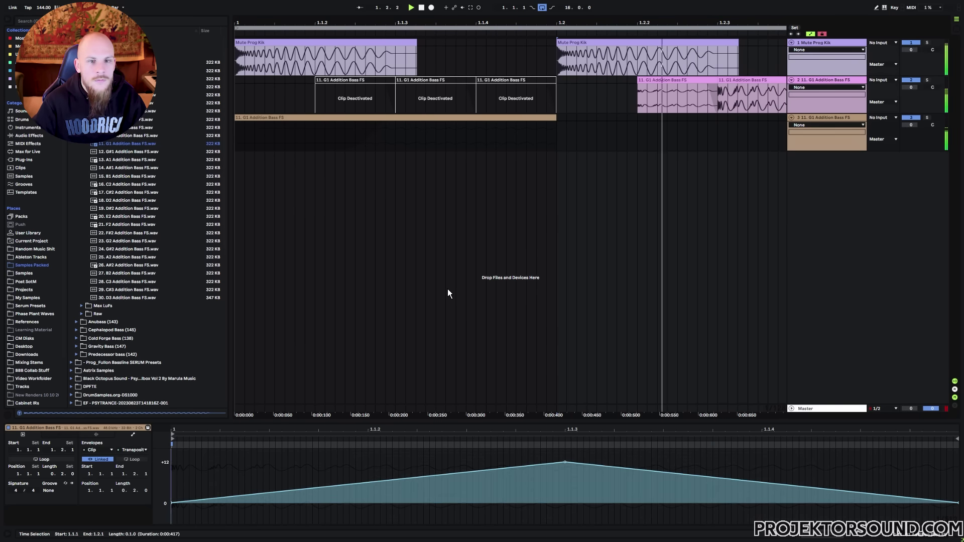
# - Repeat bars 1 and 2 of both bass tracks up to 17.1.1 and play the arrangement from the start
pyautogui.moveTo(304, 25); pyautogui.dragTo(304, 1)
pyautogui.press('space')
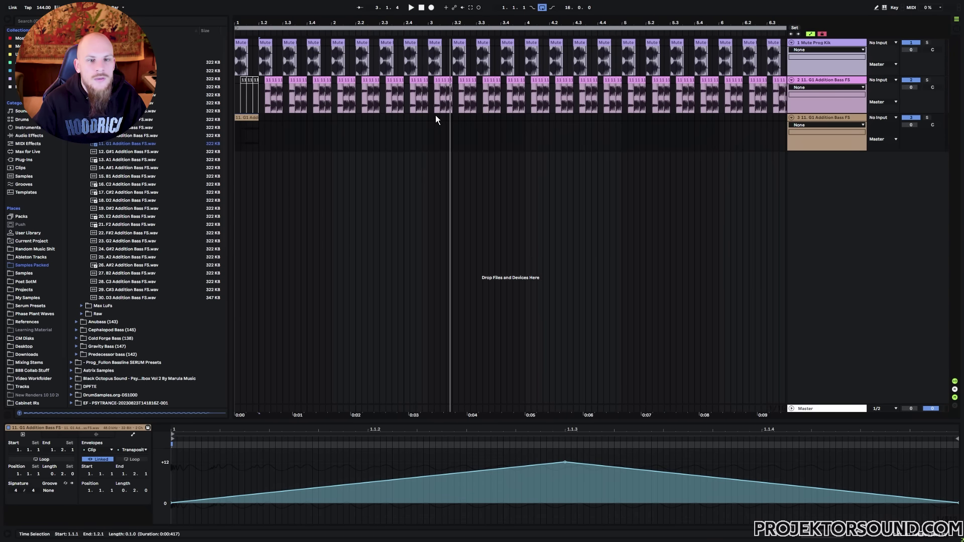
pyautogui.moveTo(429, 118); pyautogui.dragTo(525, 118)
pyautogui.moveTo(620, 82); pyautogui.dragTo(621, 81)
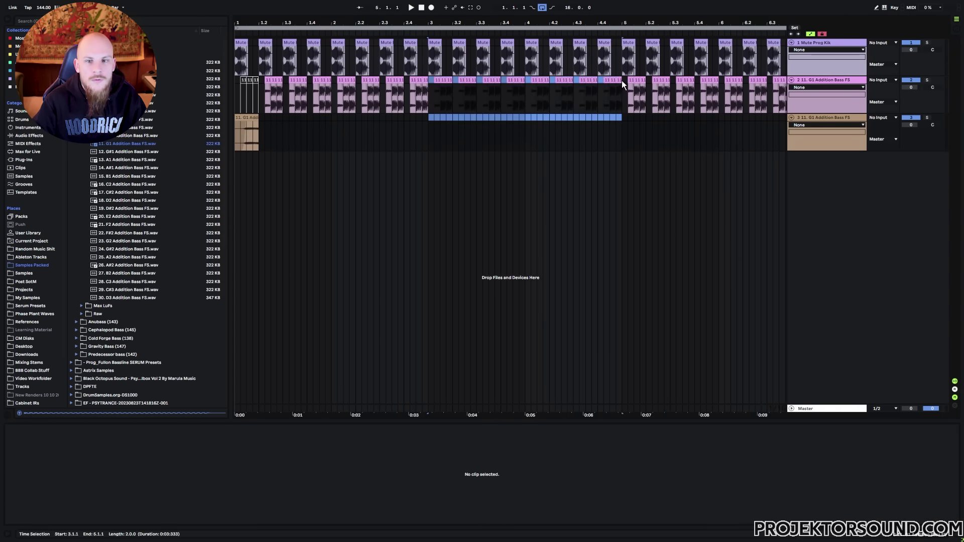
pyautogui.moveTo(445, 20); pyautogui.dragTo(444, 1)
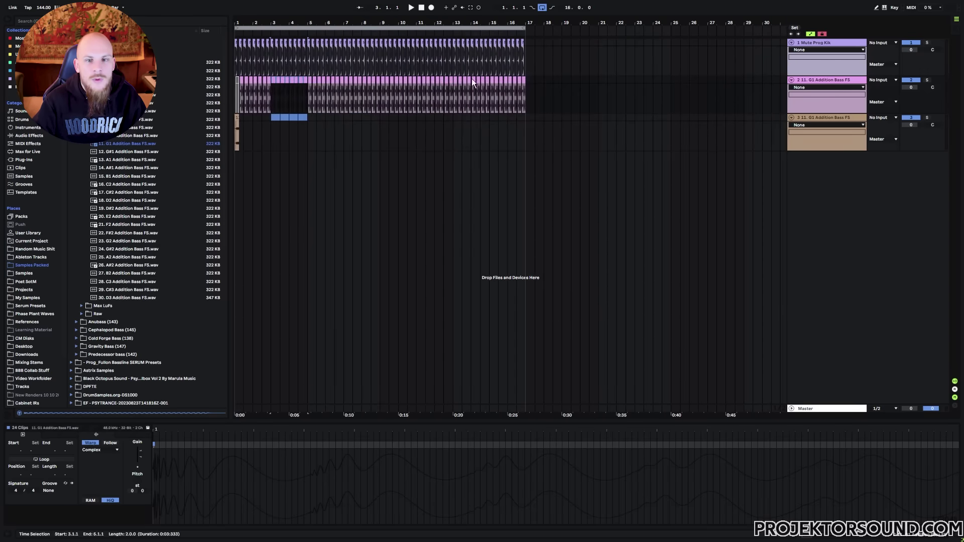
pyautogui.hotkey('ctrl', 'd')
pyautogui.hotkey('ctrl', 'd')
pyautogui.hotkey('ctrl', 'd')
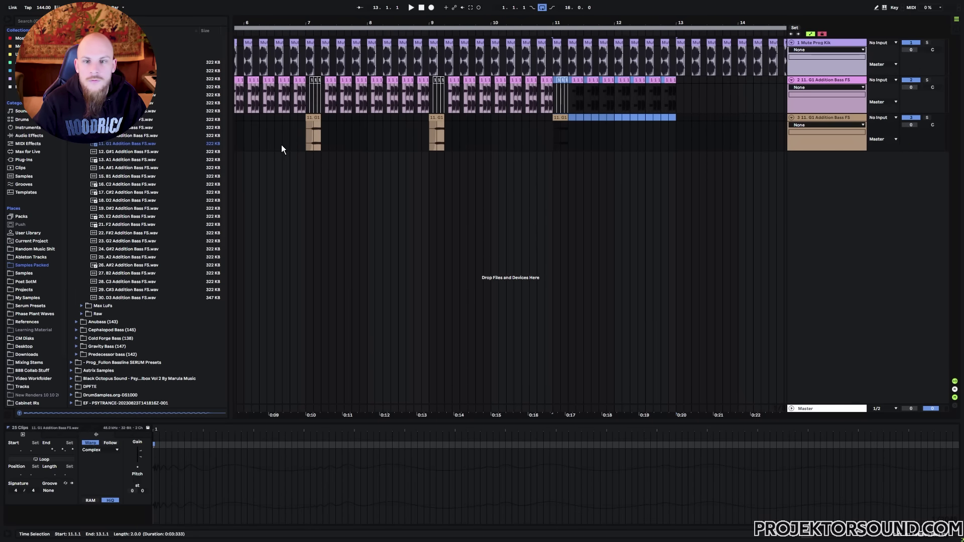
pyautogui.hotkey('ctrl', 'd')
pyautogui.hotkey('ctrl', 'd')
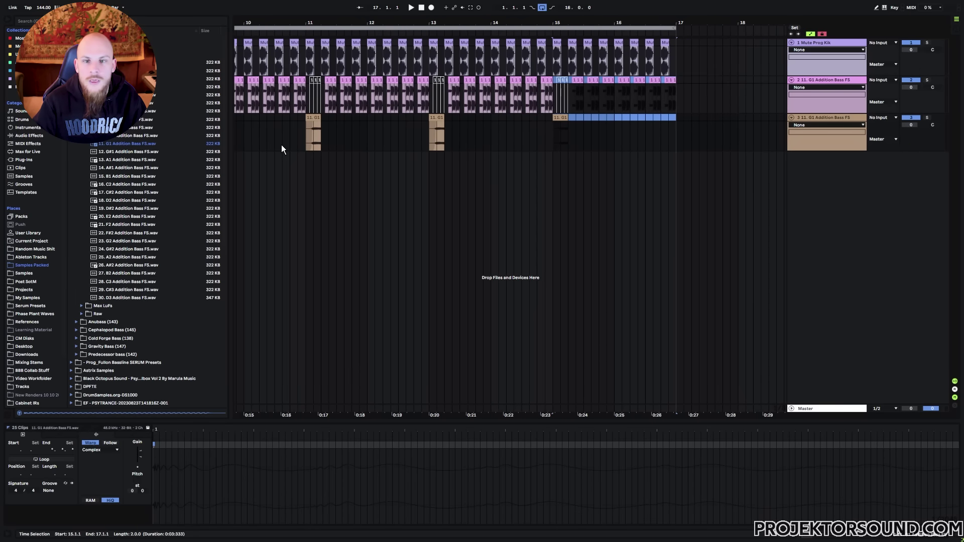
pyautogui.moveTo(286, 24); pyautogui.dragTo(451, 40)
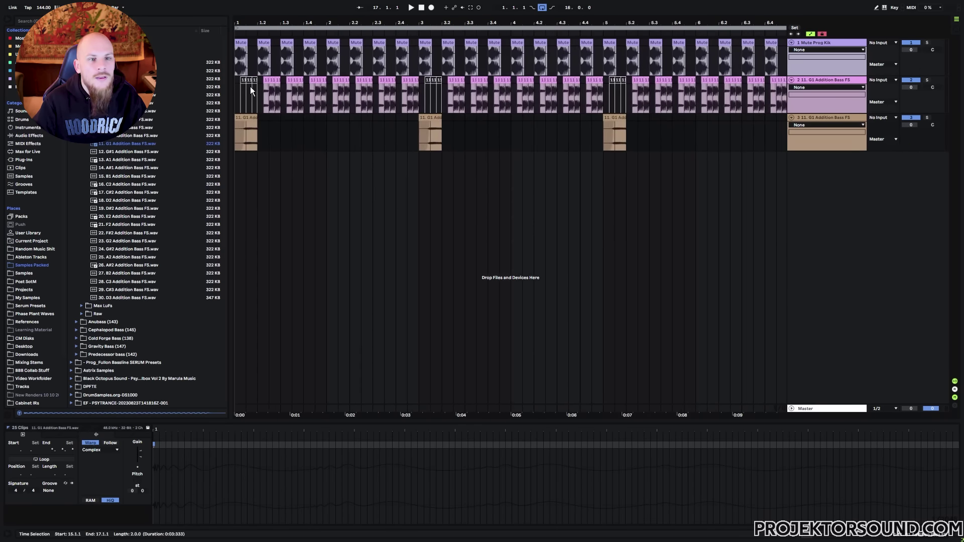
pyautogui.click(237, 97)
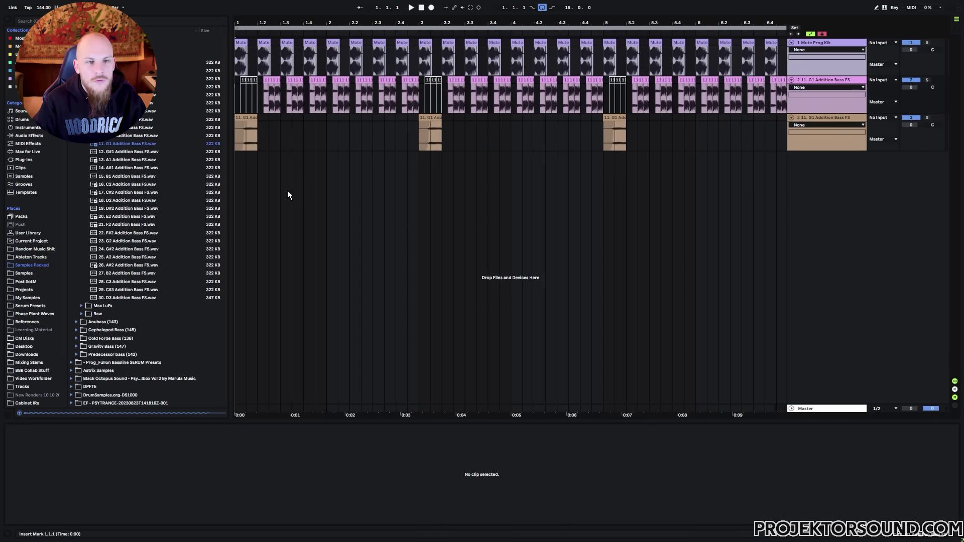
pyautogui.press('space')
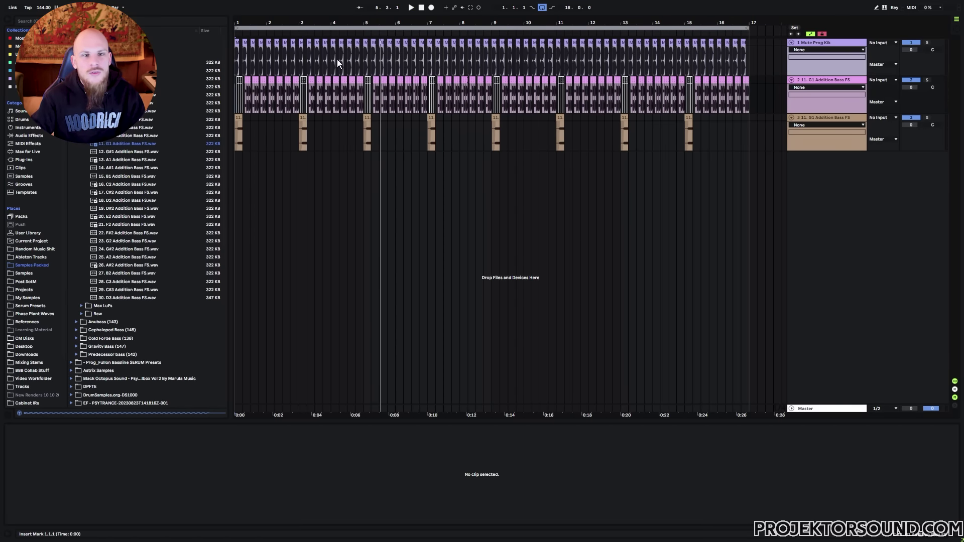
# - Deactivate the second-track bass clips from 4.4.1 to 5.1.1 and repeat that track's first four bars up to 17.1.1
pyautogui.moveTo(357, 22); pyautogui.dragTo(380, 79)
pyautogui.press('0')
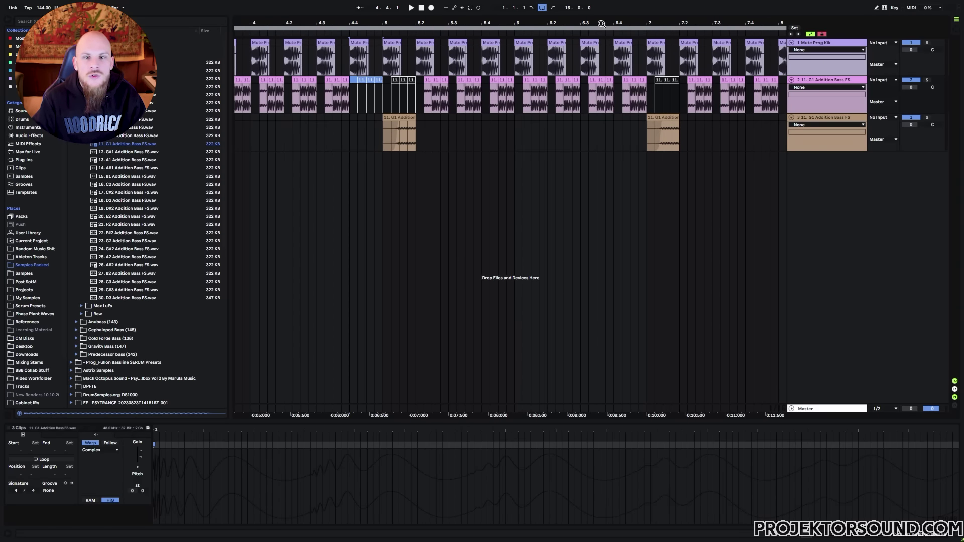
pyautogui.moveTo(601, 23); pyautogui.dragTo(507, 2)
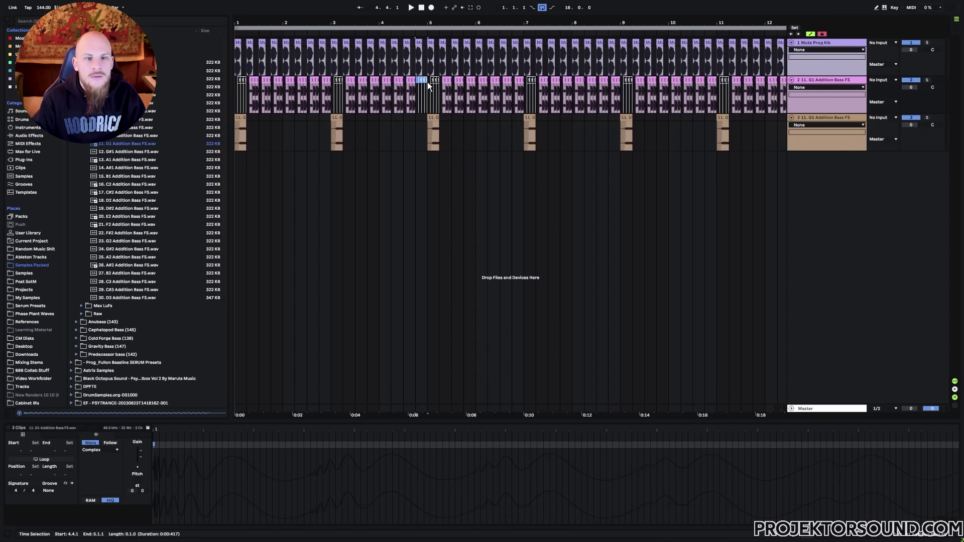
pyautogui.moveTo(427, 85); pyautogui.dragTo(226, 91)
pyautogui.hotkey('ctrl', 'd')
pyautogui.hotkey('ctrl', 'd')
pyautogui.hotkey('ctrl', 'd')
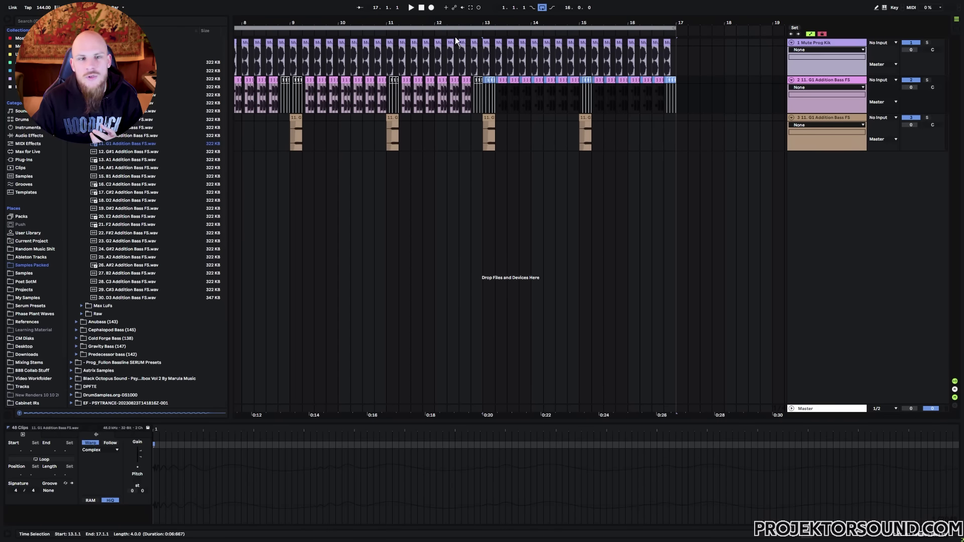
# - Place 11. G1 Addition Bass FS.wav on a new fourth track, starting at 4.4.3
pyautogui.moveTo(452, 22); pyautogui.dragTo(391, 54)
pyautogui.moveTo(385, 99); pyautogui.dragTo(405, 99)
pyautogui.moveTo(451, 21); pyautogui.dragTo(405, 4)
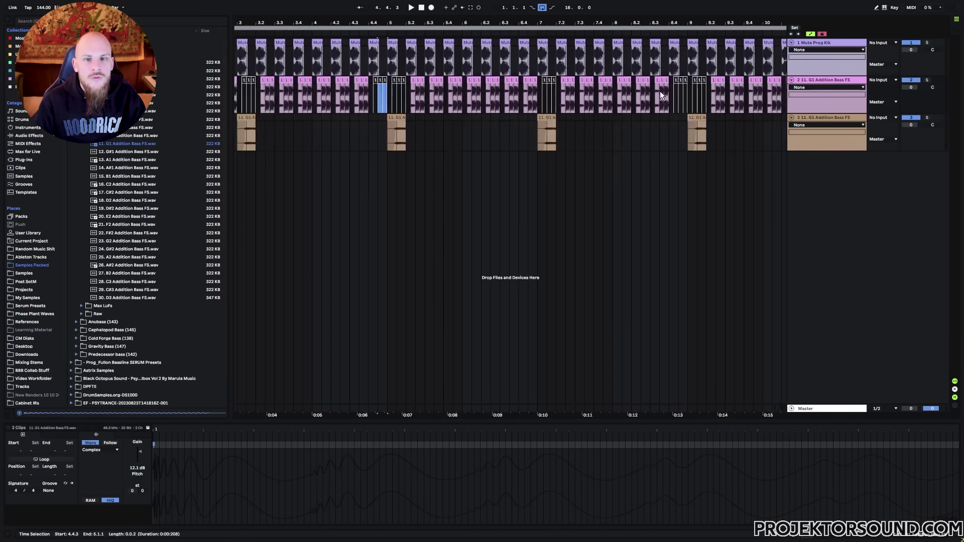
pyautogui.click(677, 99)
pyautogui.click(685, 89)
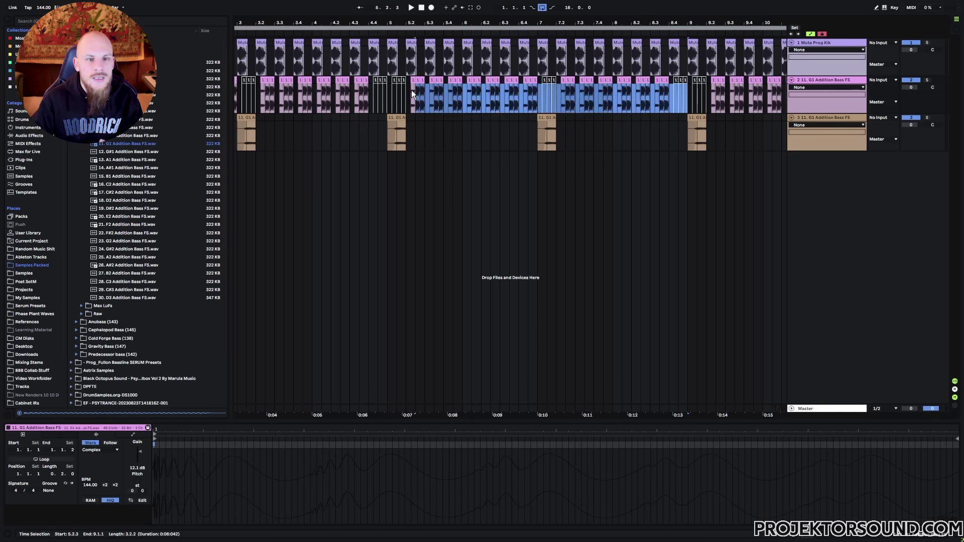
pyautogui.press('-')
pyautogui.moveTo(460, 96); pyautogui.dragTo(460, 168)
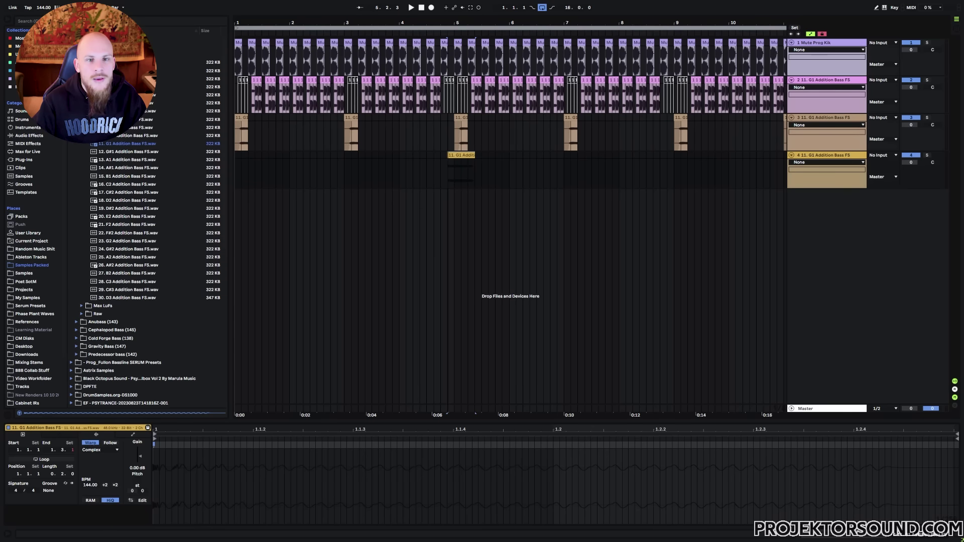
# - Trim the fourth-track bass clip to end at 5.1.1 and add a short fade-out at its end
pyautogui.scroll(8, 458, 159)
pyautogui.scroll(-1, 459, 158)
pyautogui.click(479, 178)
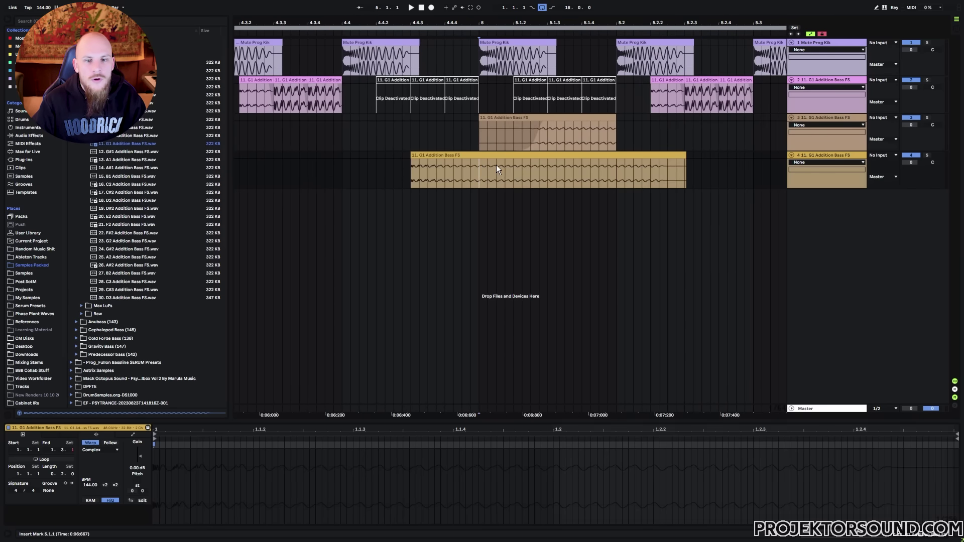
pyautogui.hotkey('ctrl', 'e')
pyautogui.press('Delete')
pyautogui.click(471, 163)
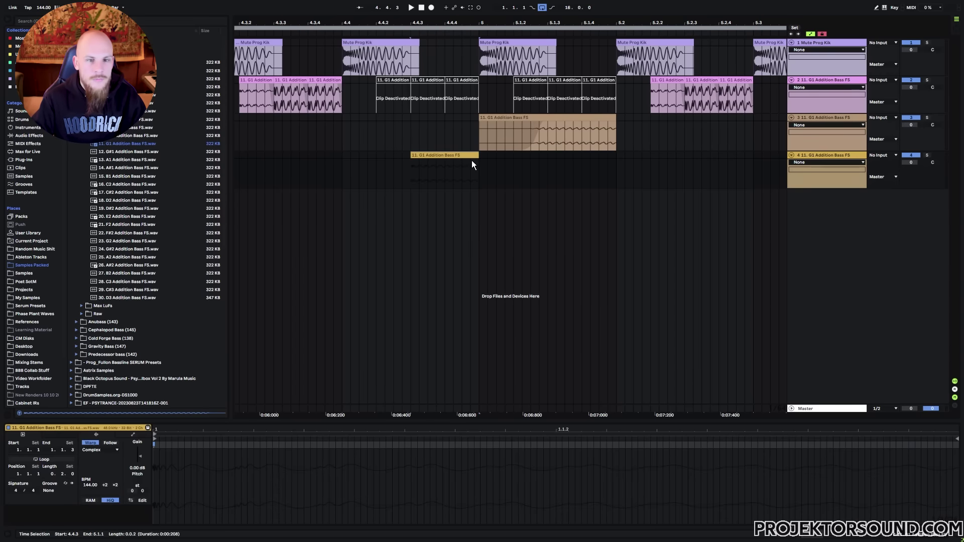
pyautogui.moveTo(477, 161); pyautogui.dragTo(471, 161)
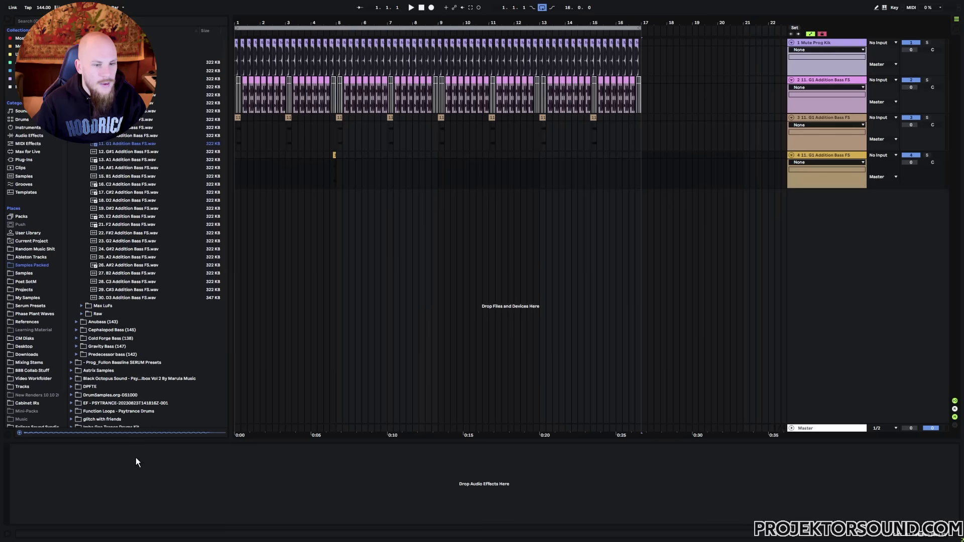
# - Raise the gain of all bass clips on the third and fourth tracks to 10.3 dB
pyautogui.moveTo(135, 457); pyautogui.dragTo(140, 431)
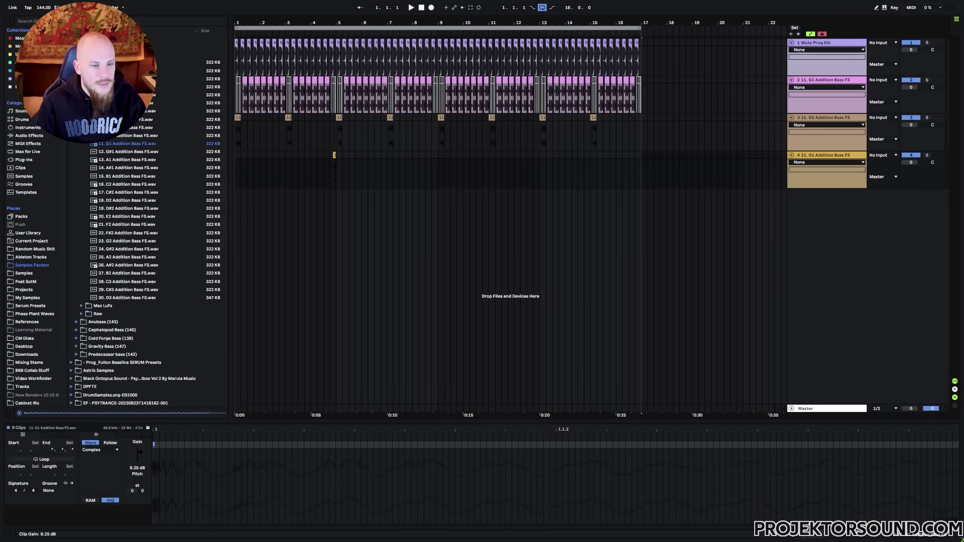
# - Duplicate the first eight bars of the fourth track to 9.1.1 and play the arrangement from the start
pyautogui.click(330, 163)
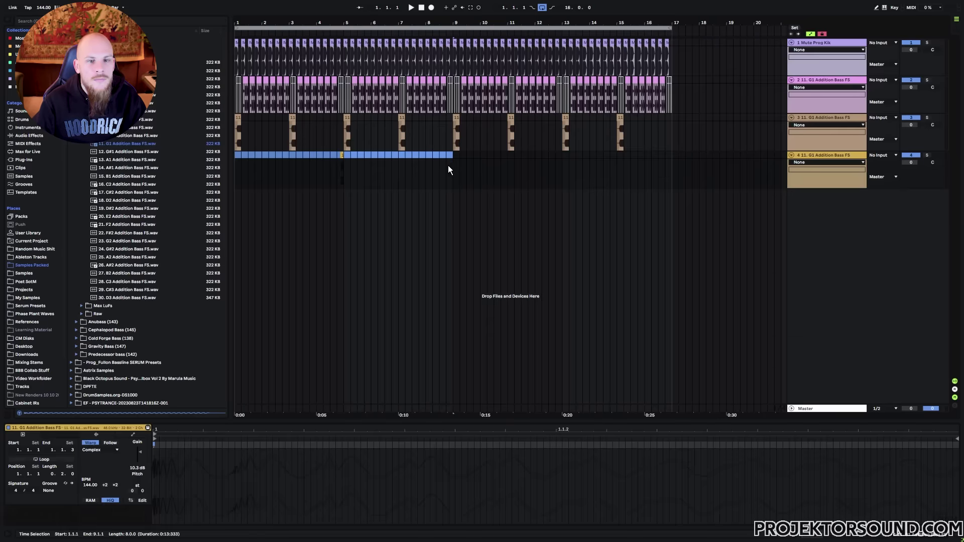
pyautogui.hotkey('ctrl', 'd')
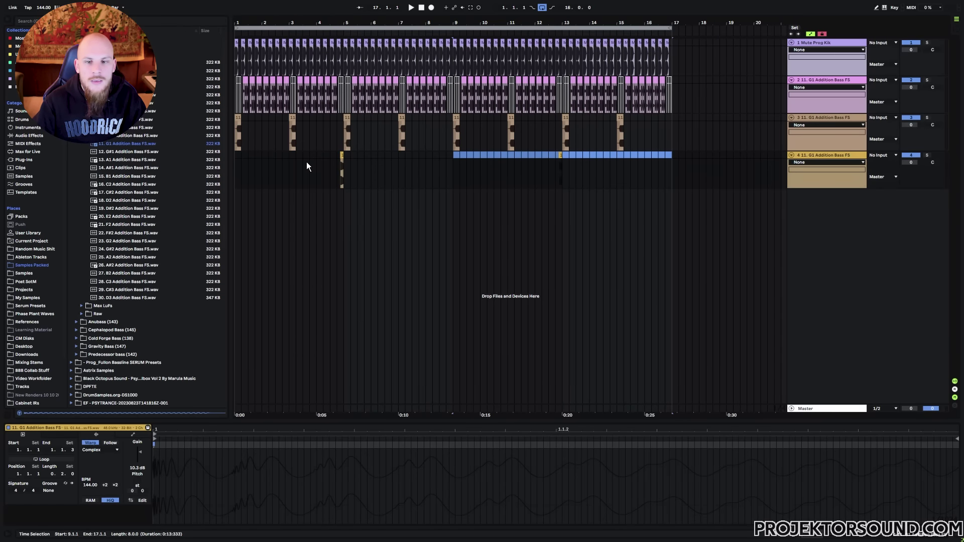
pyautogui.click(237, 159)
pyautogui.press('space')
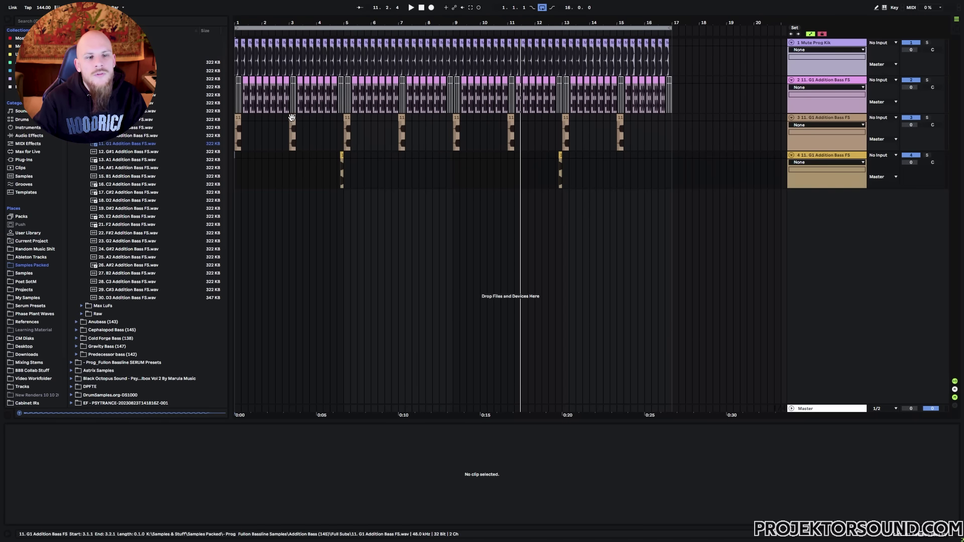
# - Remove the pitch peak from the Transposition envelope of the third-track bass clip at 3.1.1
pyautogui.click(291, 116)
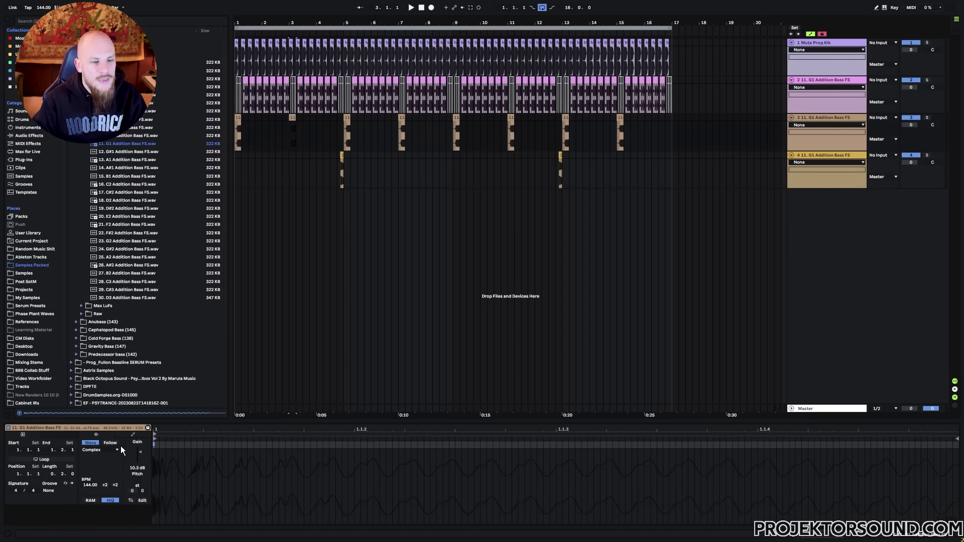
pyautogui.click(135, 436)
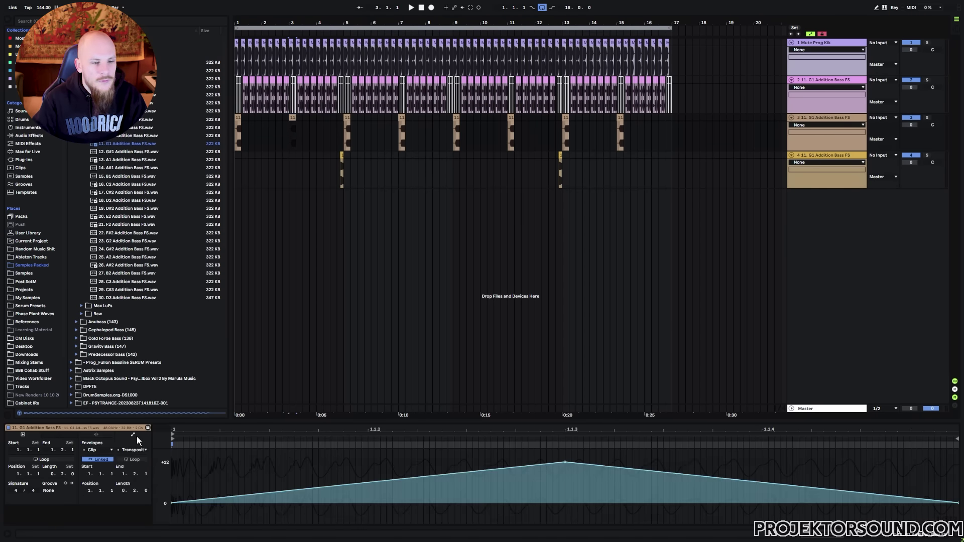
pyautogui.click(565, 463)
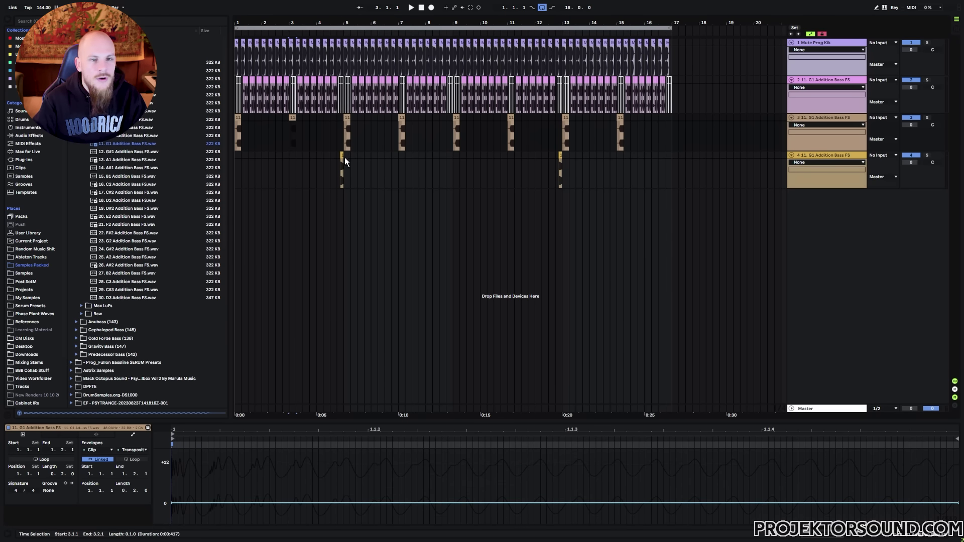
# - Repeat the first four bars of the third track up to 17.1.1 and play the arrangement
pyautogui.moveTo(345, 157); pyautogui.dragTo(233, 114)
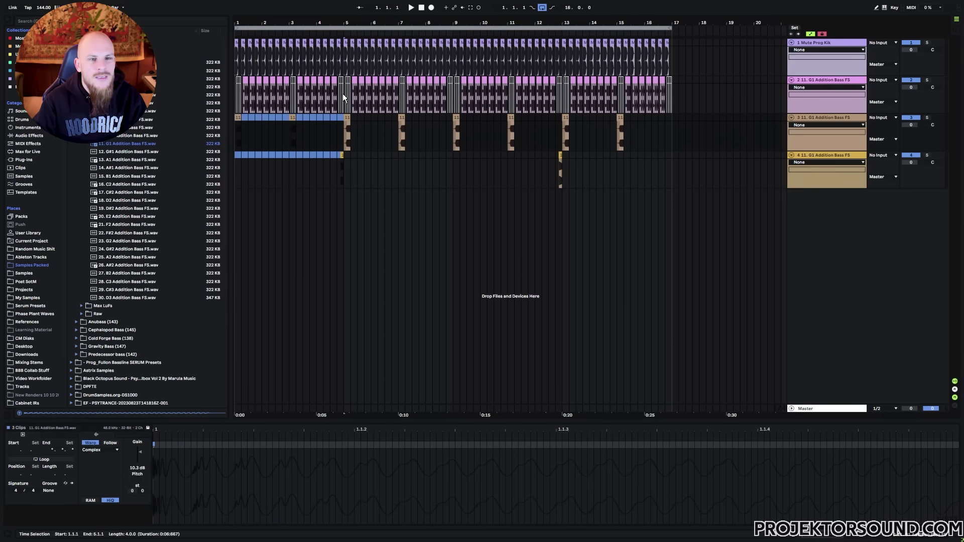
pyautogui.moveTo(342, 93); pyautogui.dragTo(233, 80)
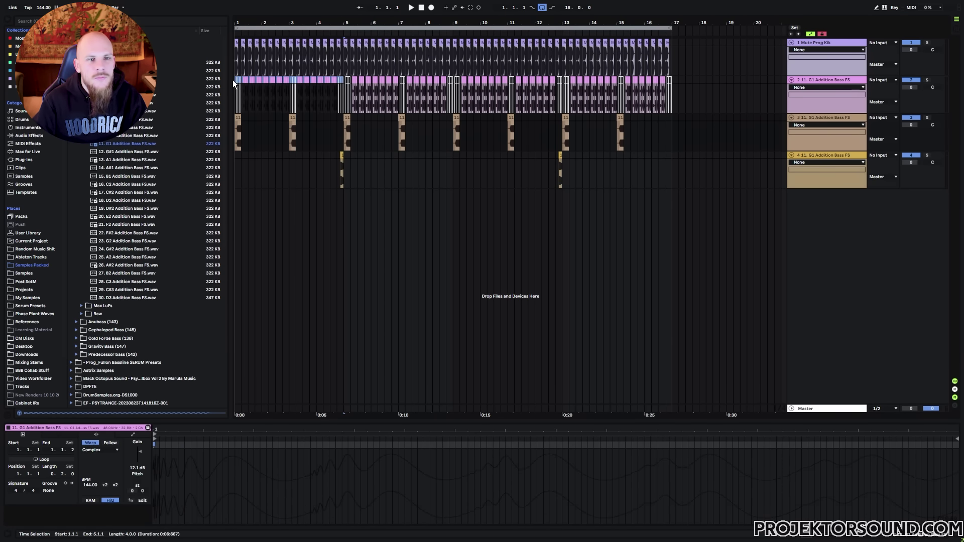
pyautogui.click(338, 87)
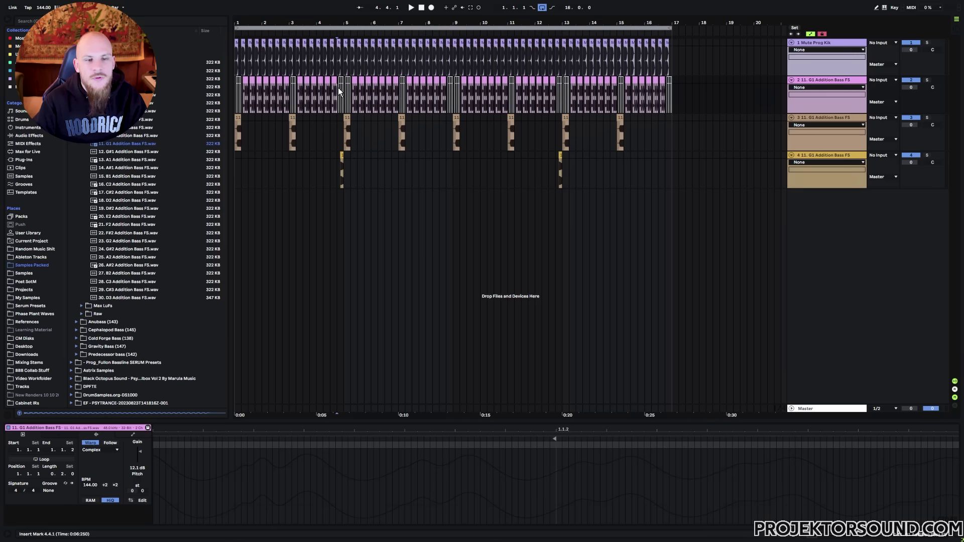
pyautogui.moveTo(345, 121); pyautogui.dragTo(229, 119)
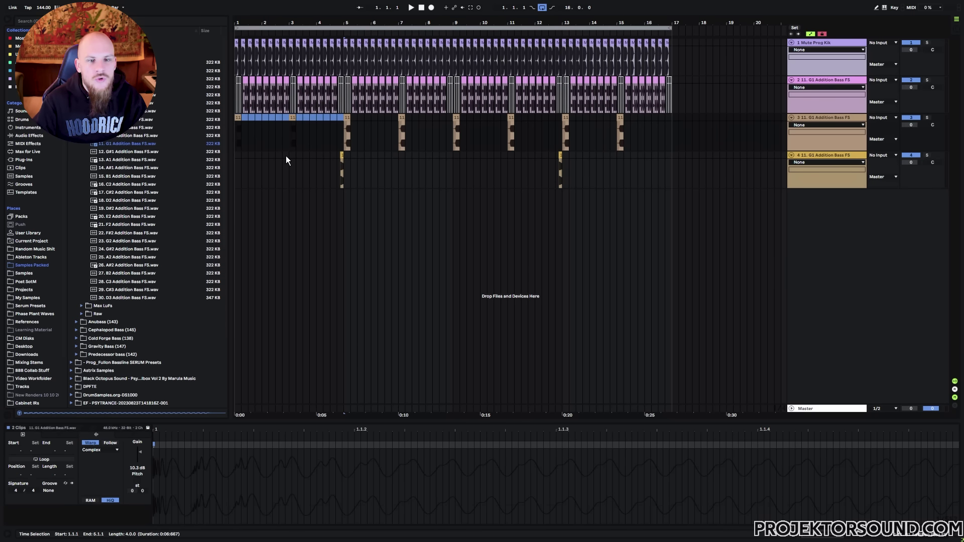
pyautogui.hotkey('ctrl', 'd')
pyautogui.hotkey('ctrl', 'd')
pyautogui.hotkey('ctrl', 'd')
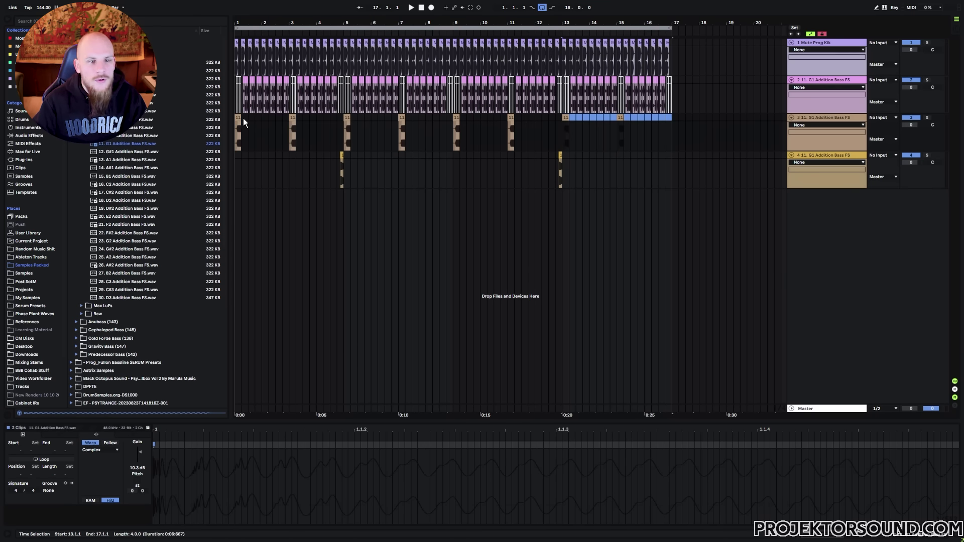
pyautogui.click(279, 189)
pyautogui.press('space')
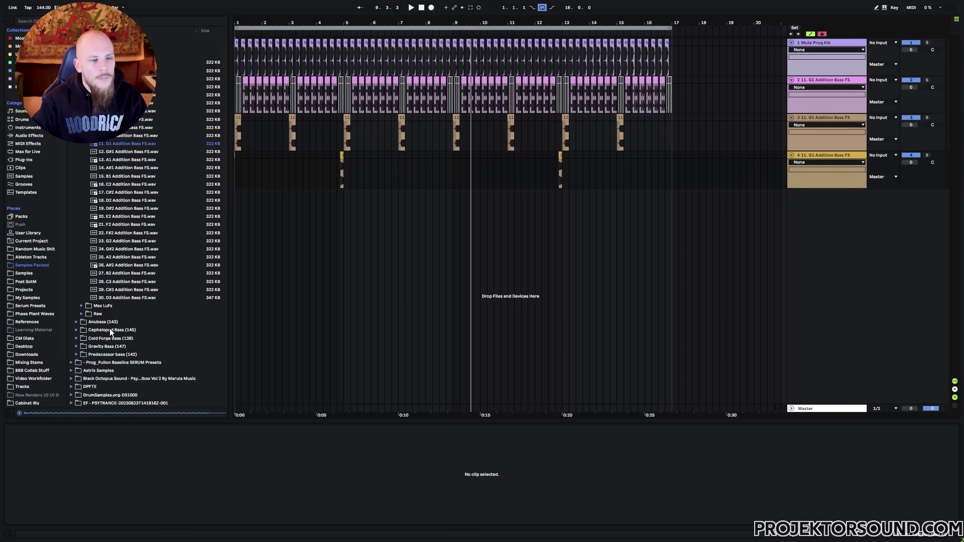
# - Browse to the Cold Forge Bass samples and place 11. G1 Cold Forge Bass.wav on a new fifth track at 1.2.1
pyautogui.click(78, 332)
pyautogui.click(76, 330)
pyautogui.scroll(-10, 131, 283)
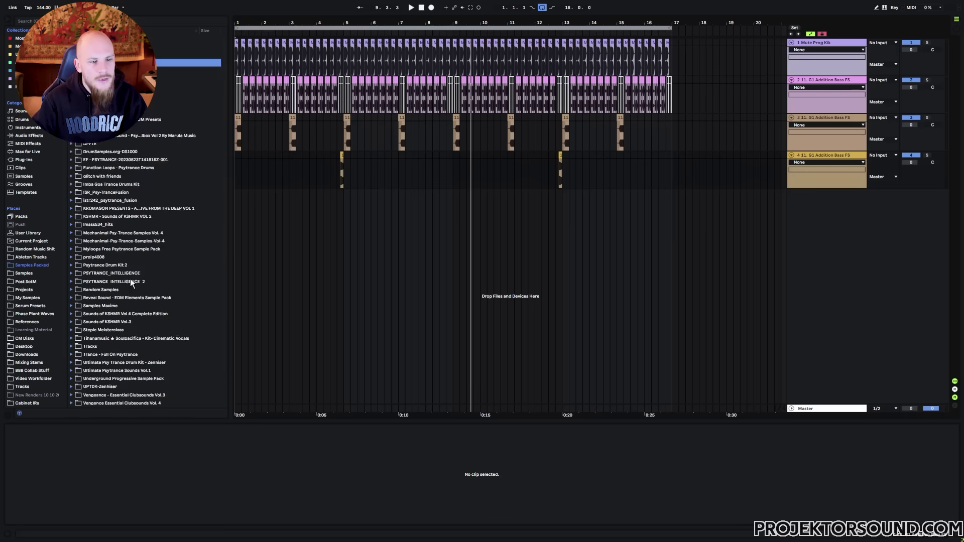
pyautogui.click(122, 160)
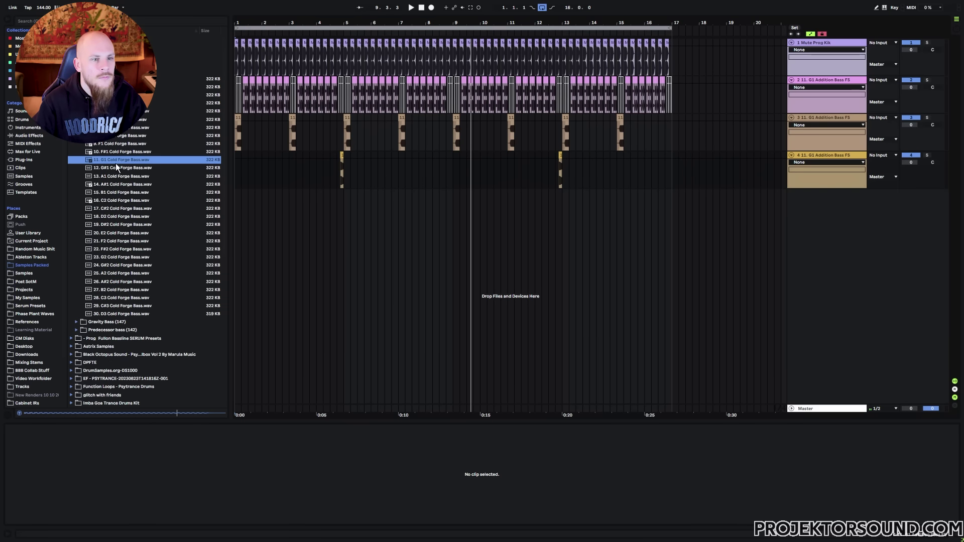
pyautogui.moveTo(115, 164); pyautogui.dragTo(245, 192)
pyautogui.press('z')
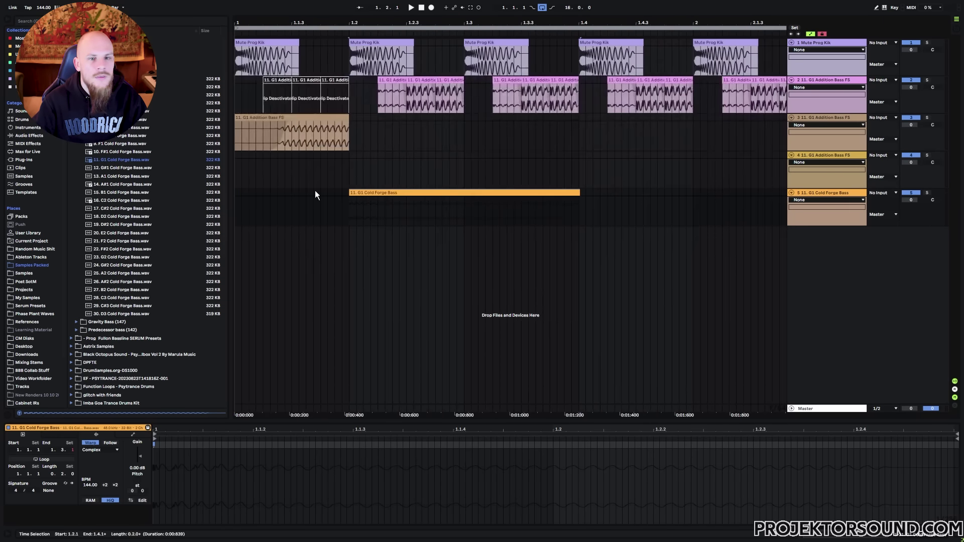
# - Place 23. G2 Cold Forge Bass.wav on a new sixth track at 1.2.1, beneath the G1 Cold Forge clip
pyautogui.click(388, 218)
pyautogui.click(389, 194)
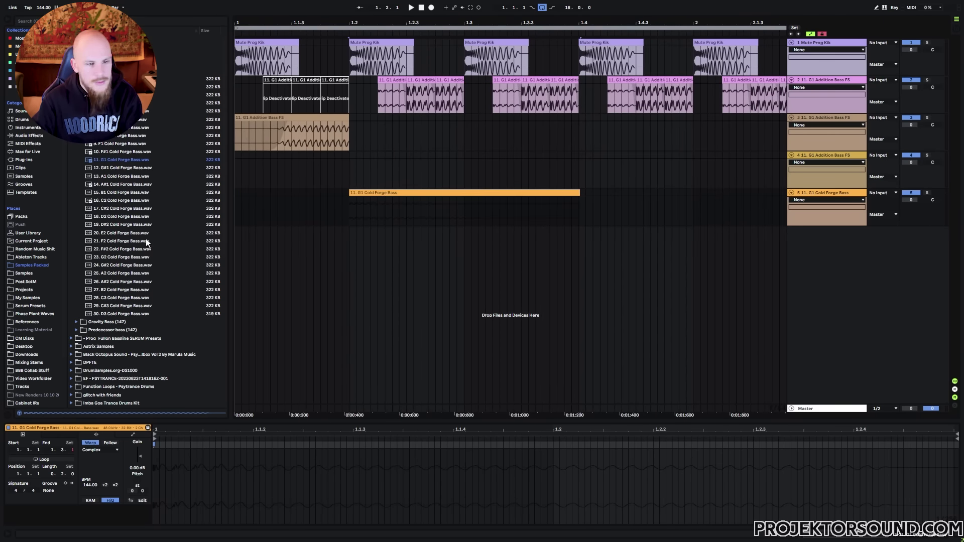
pyautogui.moveTo(112, 258); pyautogui.dragTo(351, 246)
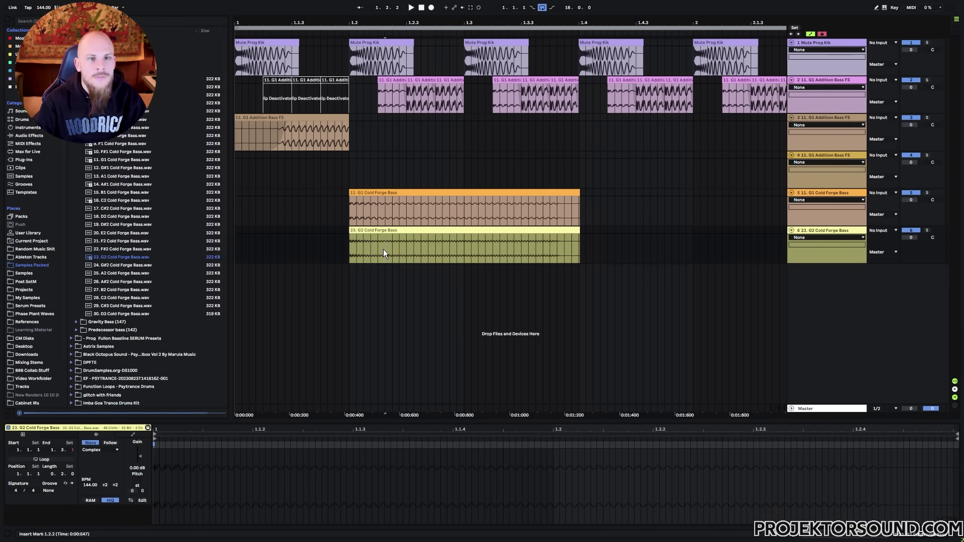
# - Split both Cold Forge Bass clips at 1.2.2 and delete the portions after the split
pyautogui.hotkey('ctrl', 'e')
pyautogui.click(377, 219)
pyautogui.hotkey('ctrl', 'e')
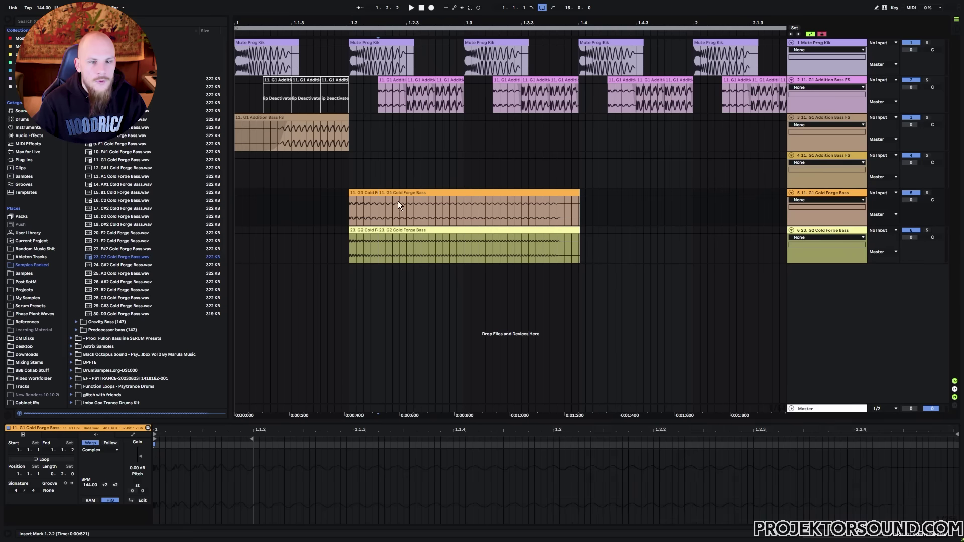
pyautogui.click(400, 192)
pyautogui.keyDown('shift'); pyautogui.click(407, 230); pyautogui.keyUp('shift')
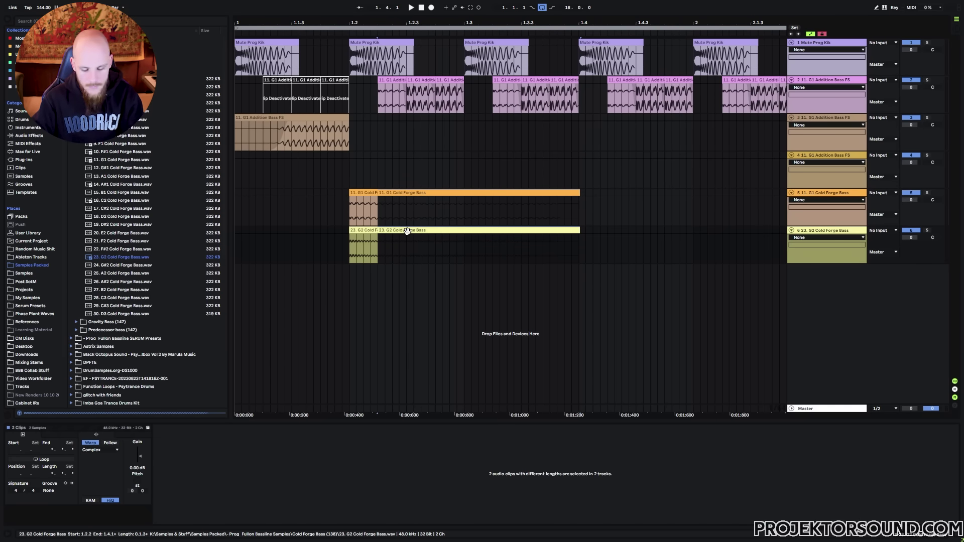
pyautogui.press('Delete')
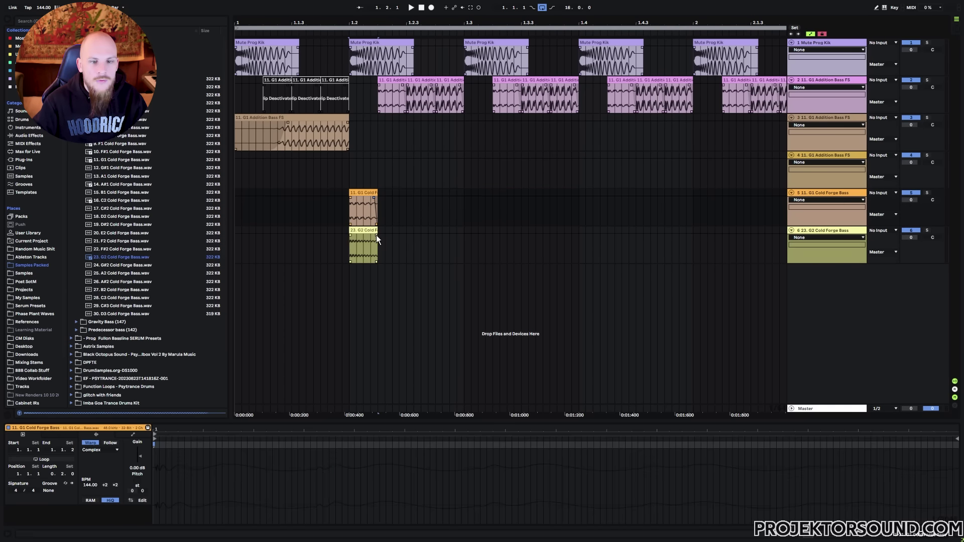
# - Arrange both shortened Cold Forge clips at 1.2.3 and 1.3.4, and copy the beat from 1.2.1 to 1.3.1 onto 1.4.1
pyautogui.click(368, 194)
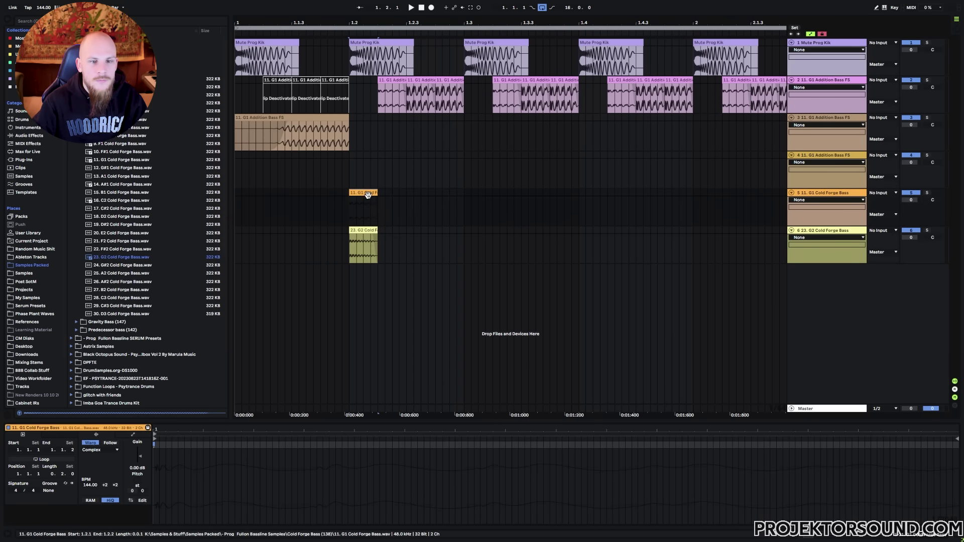
pyautogui.keyDown('shift'); pyautogui.click(362, 231); pyautogui.keyUp('shift')
pyautogui.moveTo(360, 197); pyautogui.dragTo(465, 247)
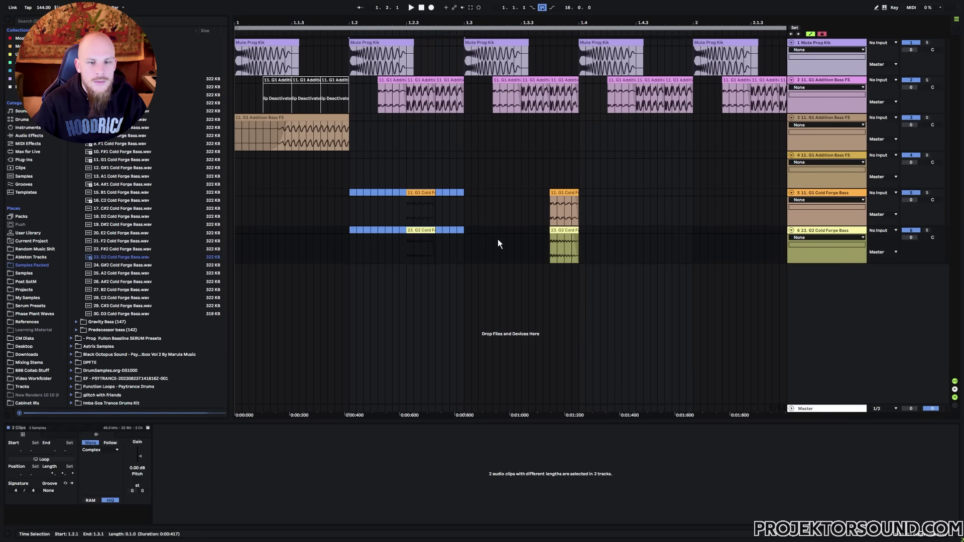
pyautogui.hotkey('ctrl', 'c')
pyautogui.click(579, 193)
pyautogui.hotkey('ctrl', 'v')
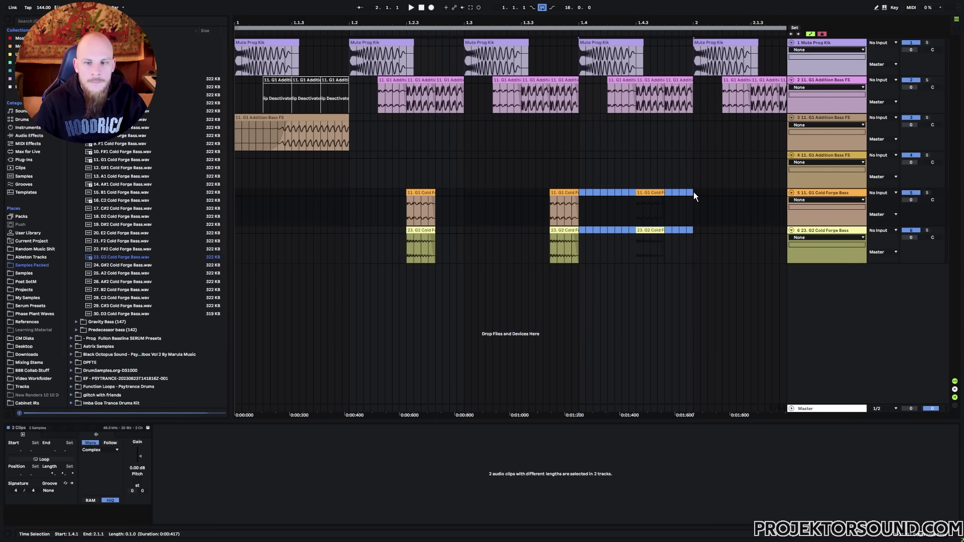
# - Duplicate the 1.3.1 to 2.1.1 section of both Cold Forge tracks twice, filling them up to 3.1.1
pyautogui.moveTo(694, 192); pyautogui.dragTo(465, 247)
pyautogui.hotkey('ctrl', 'd')
pyautogui.hotkey('ctrl', 'd')
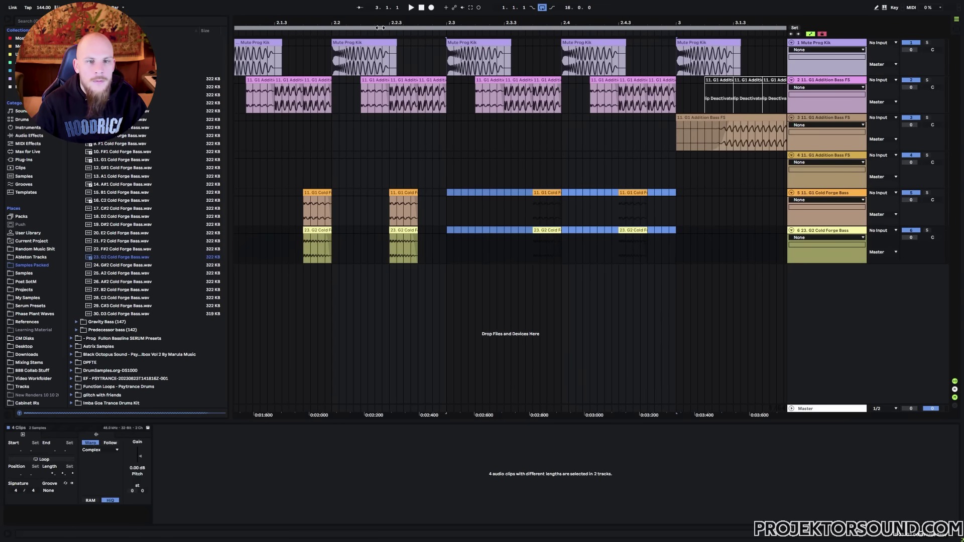
# - Duplicate the first two bars of both Cold Forge tracks to 3.1.1 and delete the copied clips between 4.4.1 and 5.1.1
pyautogui.moveTo(380, 23); pyautogui.dragTo(344, 23)
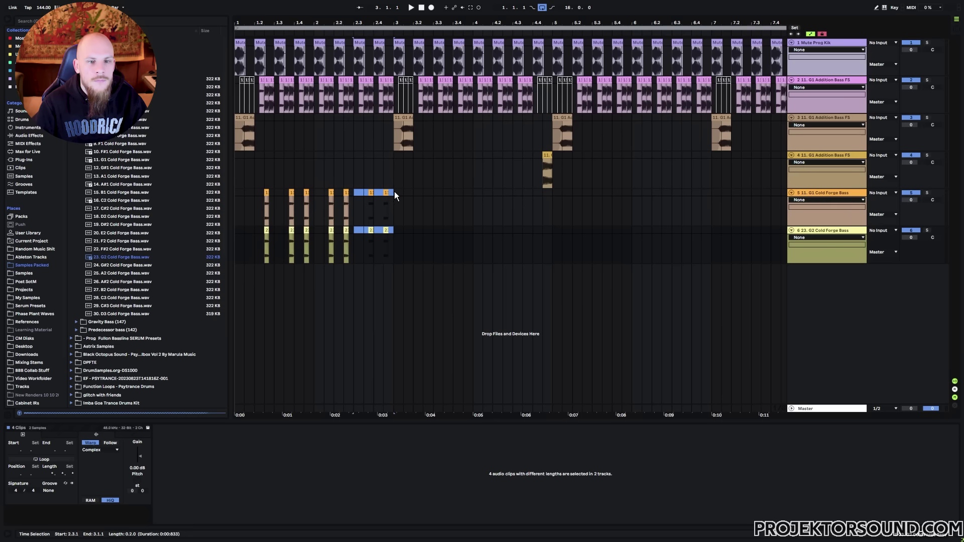
pyautogui.moveTo(393, 191); pyautogui.dragTo(221, 241)
pyautogui.hotkey('ctrl', 'd')
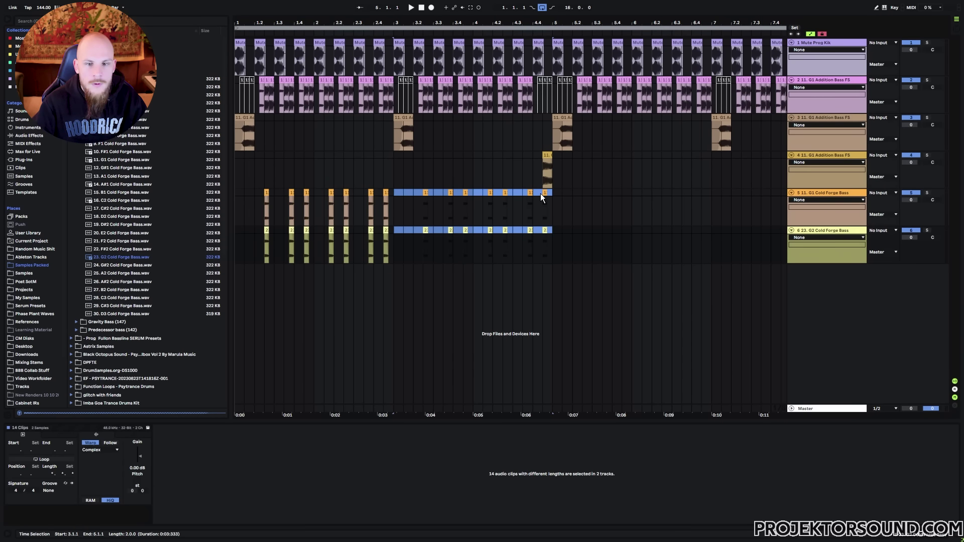
pyautogui.moveTo(535, 192); pyautogui.dragTo(556, 244)
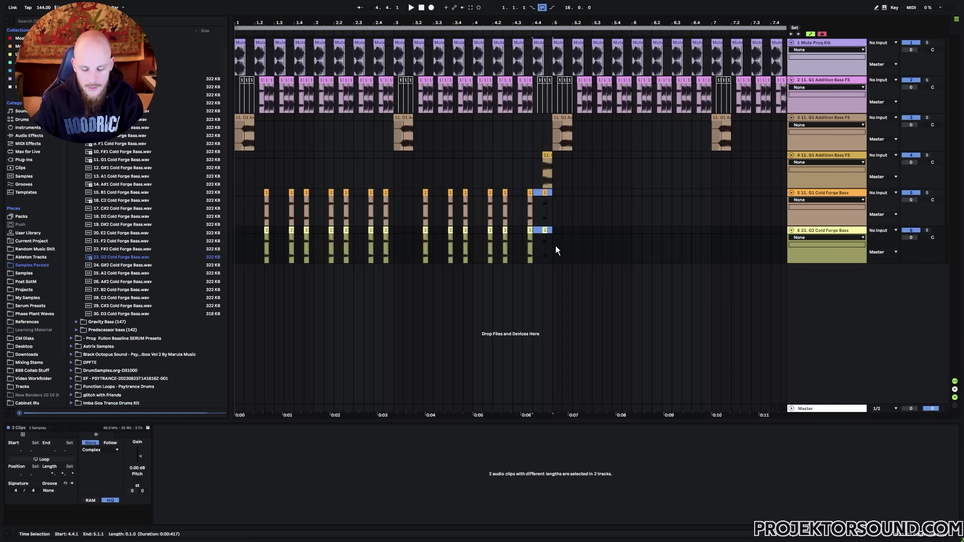
pyautogui.press('Delete')
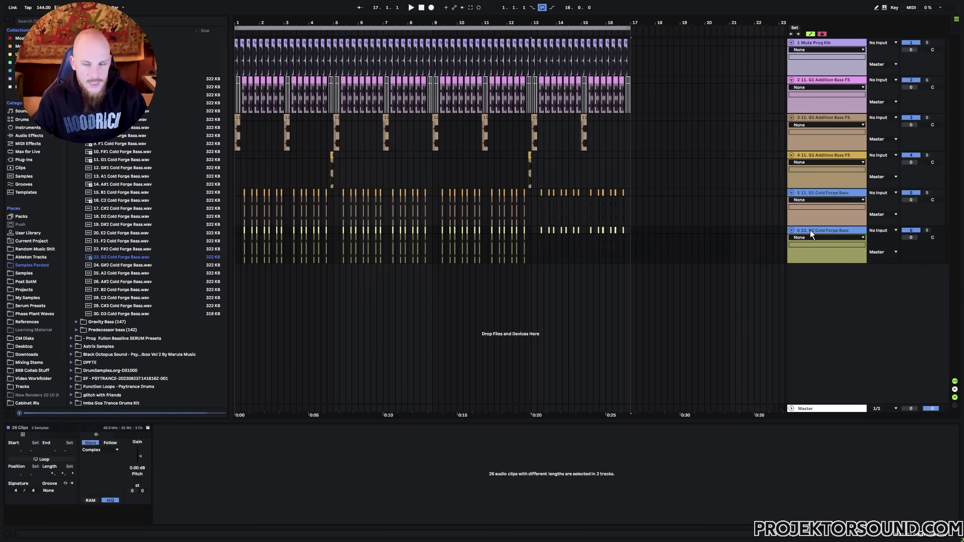
# - Group the G1 and G2 Cold Forge Bass tracks and fold both tracks inside the group
pyautogui.hotkey('ctrl', 'g')
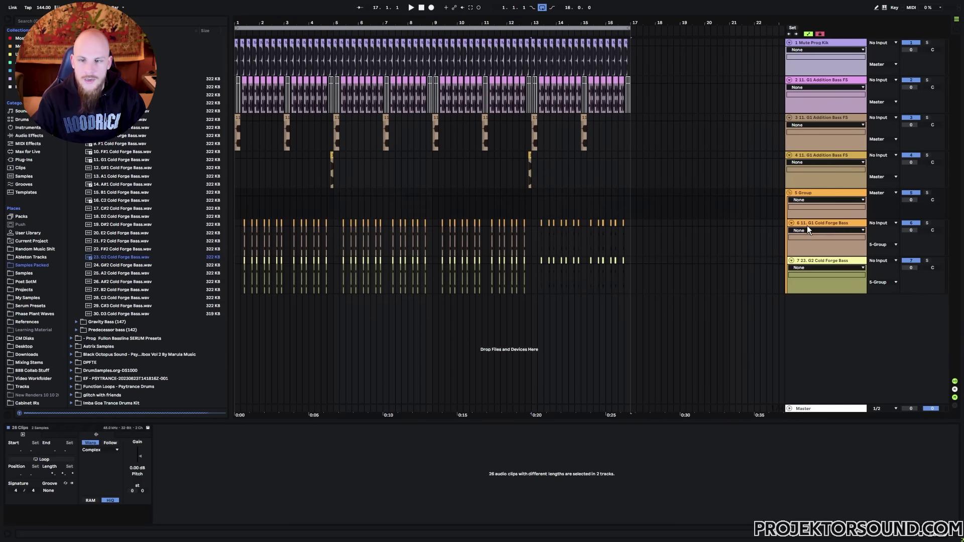
pyautogui.click(791, 223)
pyautogui.click(792, 231)
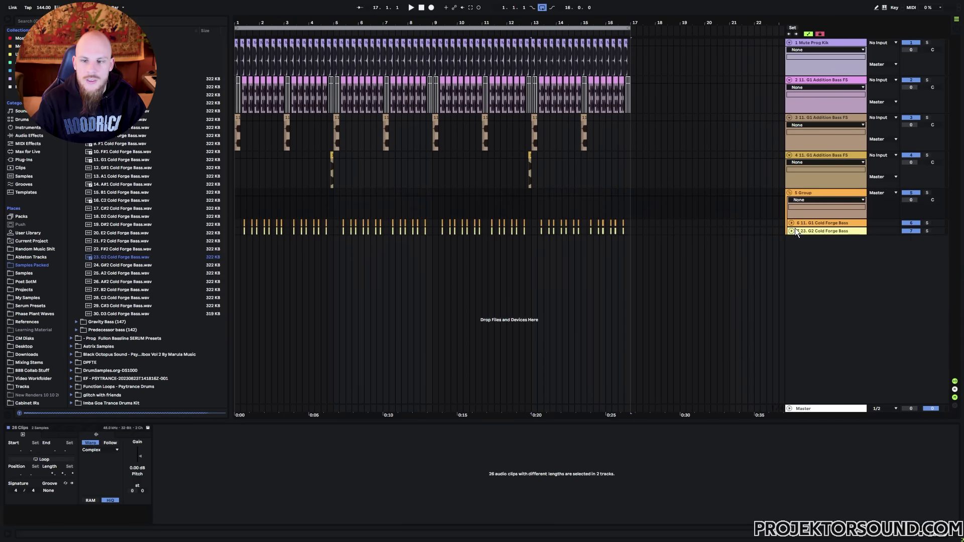
# - Add an EQ Eight to the Cold Forge group and set a low cut at 194 Hz on band 1
pyautogui.doubleClick(812, 192)
pyautogui.rightClick(290, 488)
pyautogui.click(334, 423)
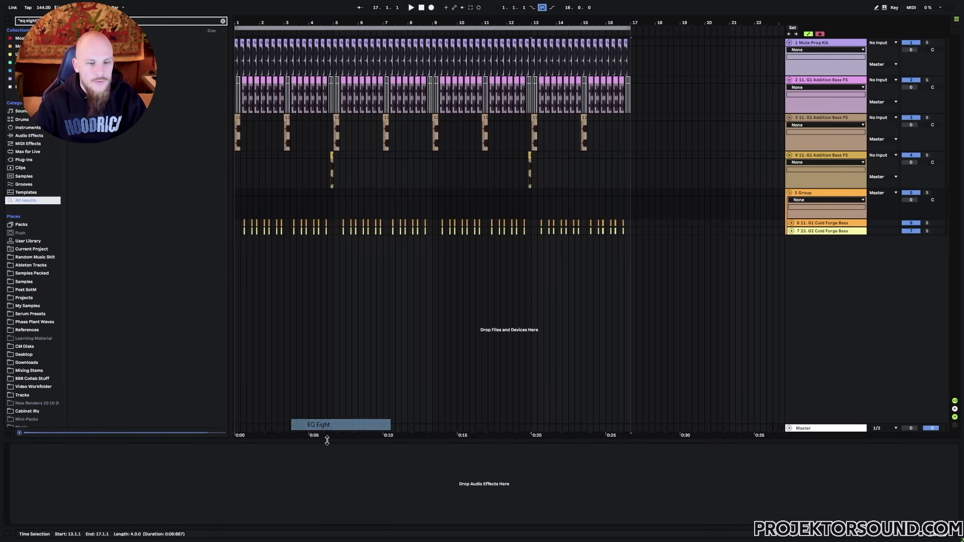
pyautogui.moveTo(327, 440); pyautogui.dragTo(315, 459)
pyautogui.press('Escape')
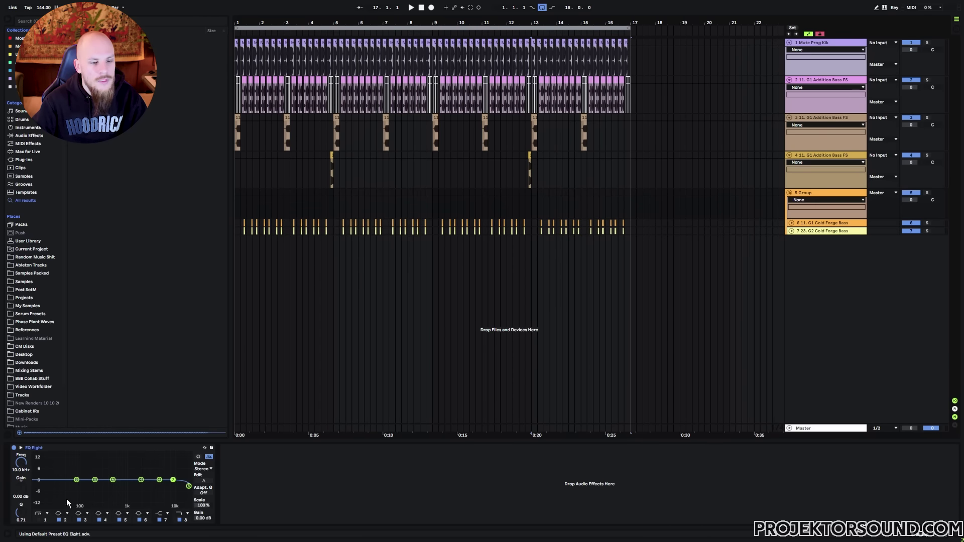
pyautogui.click(39, 520)
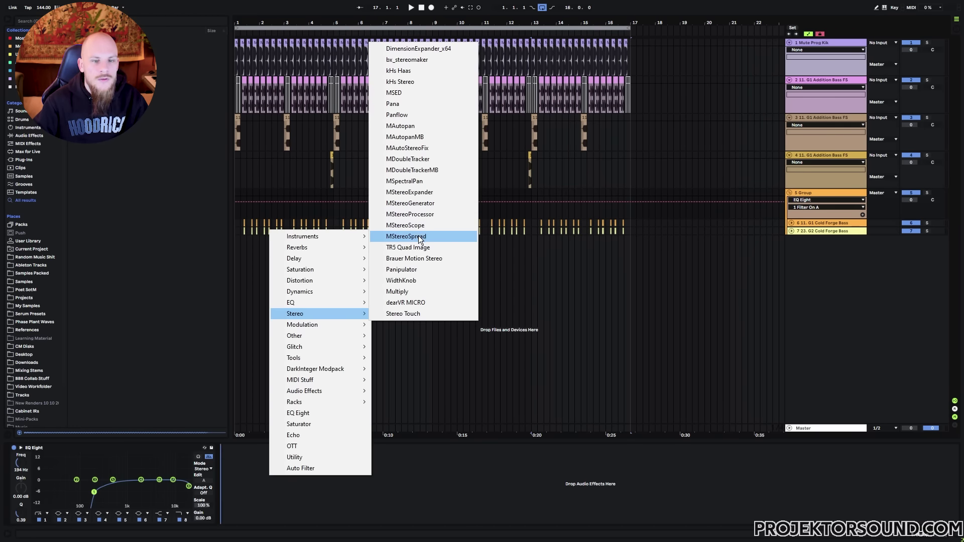
# - Add MStereoSpread after the group's EQ Eight and set its spectral generator to 30 bands
pyautogui.click(421, 237)
pyautogui.rightClick(269, 230)
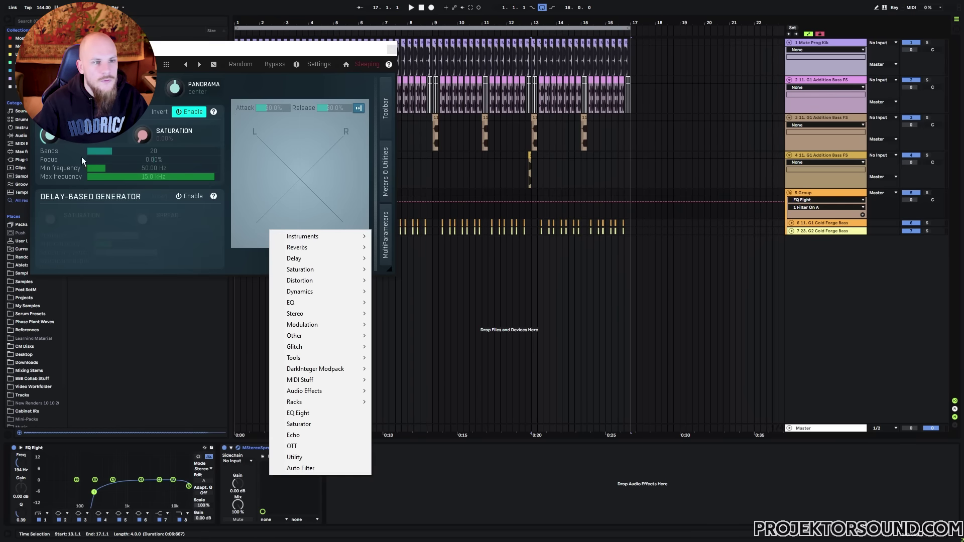
pyautogui.click(52, 141)
pyautogui.moveTo(52, 134); pyautogui.dragTo(121, 149)
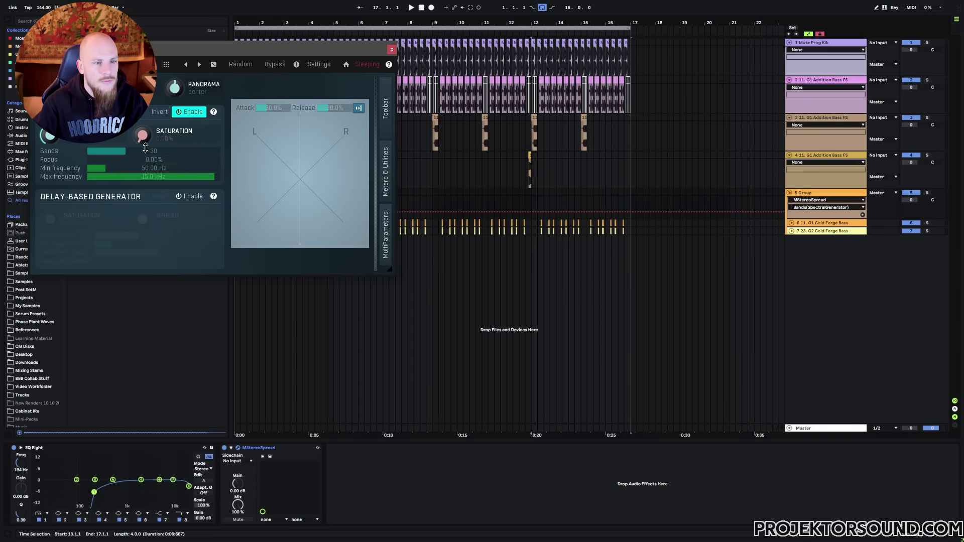
# - Add DimensionExpander_x64 after MStereoSpread and adjust its dry/wet mix
pyautogui.rightClick(368, 486)
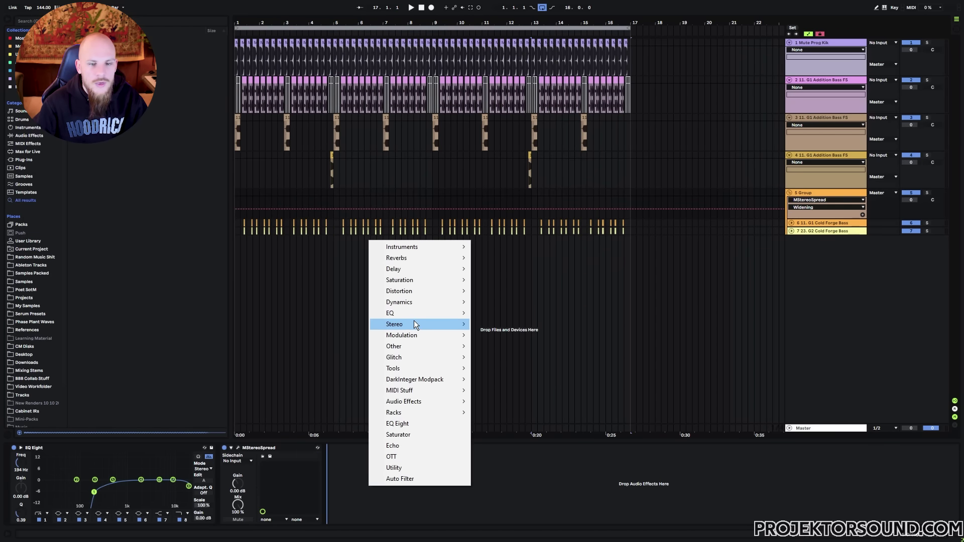
pyautogui.moveTo(424, 321)
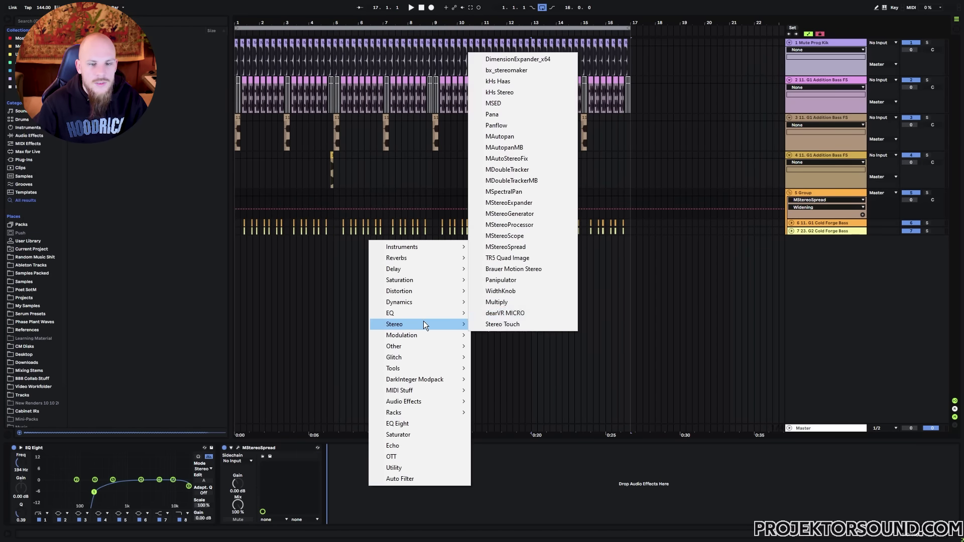
pyautogui.click(536, 60)
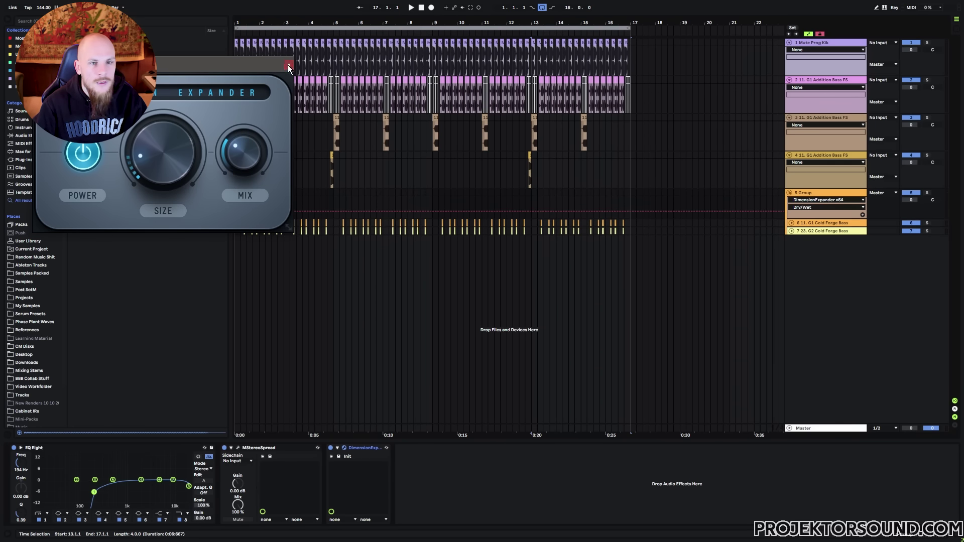
pyautogui.click(288, 65)
# - Solo and play the Cold Forge group while setting its EQ Eight low cut to 261 Hz and high cut to 8.80 kHz
pyautogui.click(927, 193)
pyautogui.click(241, 192)
pyautogui.press('space')
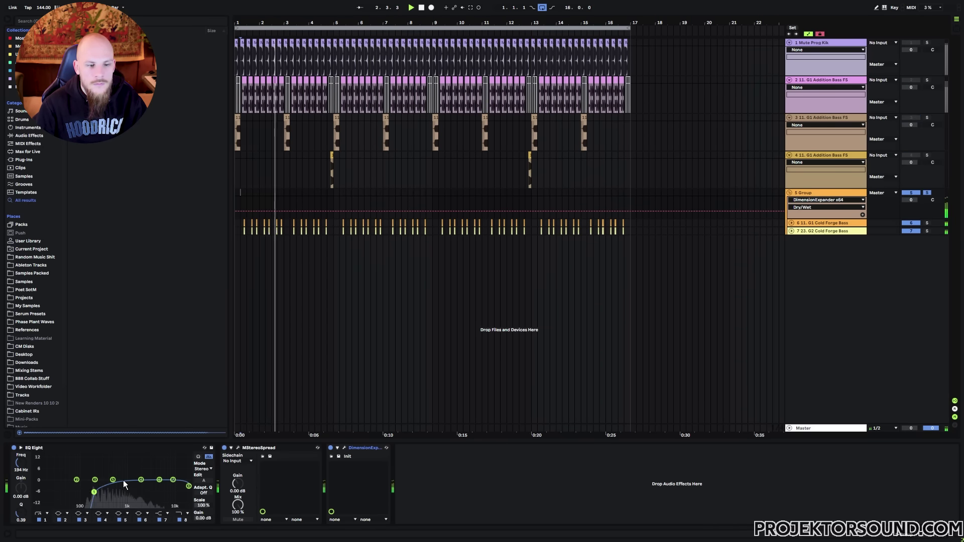
pyautogui.moveTo(94, 492); pyautogui.dragTo(100, 495)
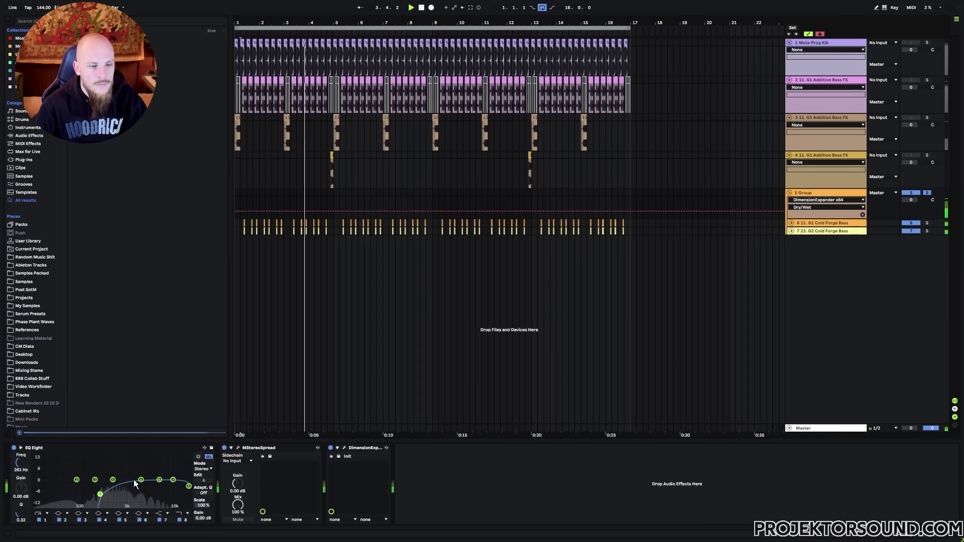
pyautogui.moveTo(189, 486)
pyautogui.mouseDown()
pyautogui.moveTo(155, 483)
pyautogui.moveTo(170, 486)
pyautogui.mouseUp()
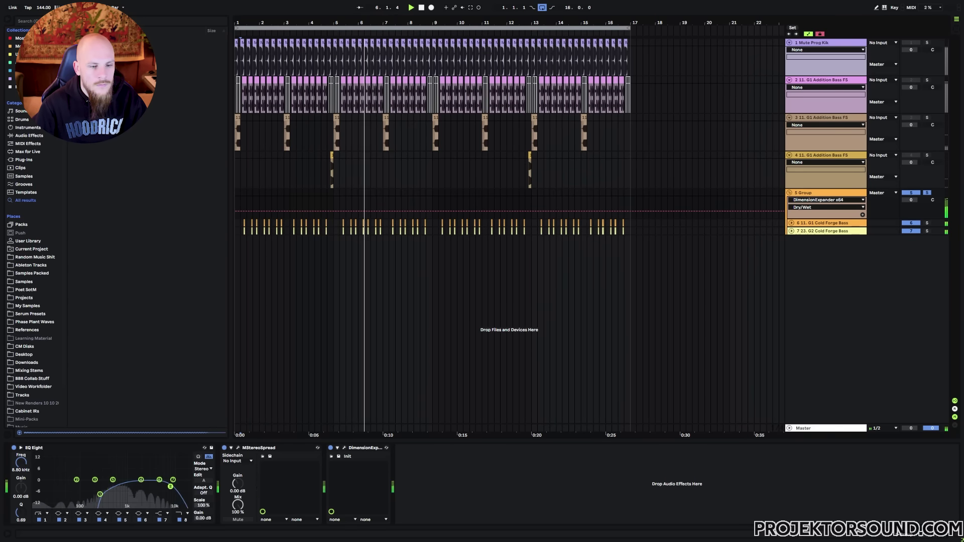
# - Increase the Size of the group's DimensionExpander during playback and close its plug-in window
pyautogui.click(344, 448)
pyautogui.moveTo(173, 147); pyautogui.dragTo(174, 137)
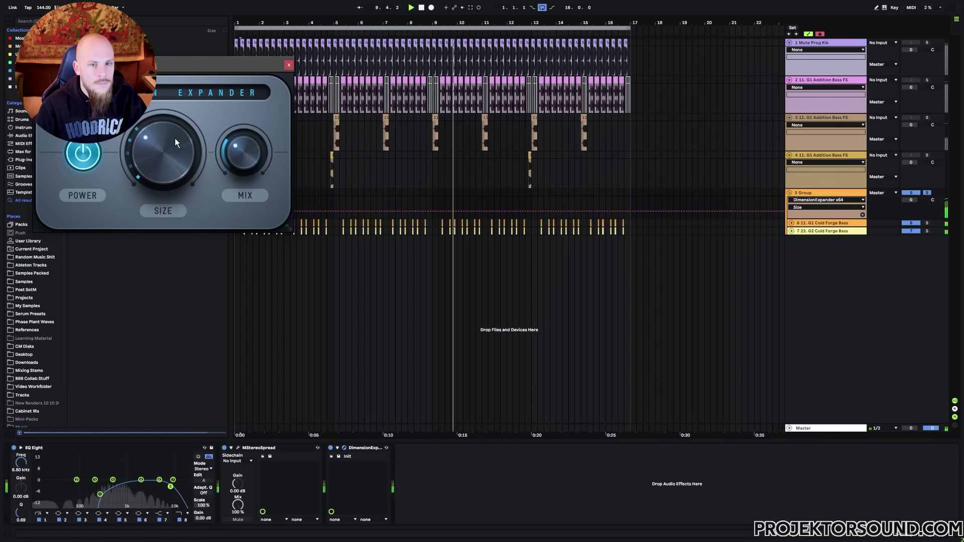
pyautogui.click(289, 65)
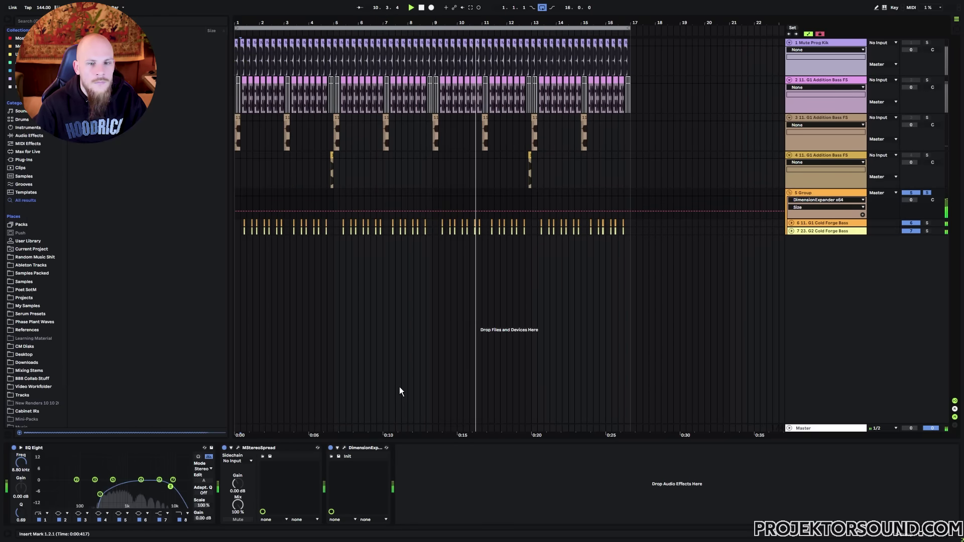
# - Add kHs Transient Shaper to the group with attack at -65 %, and raise its sustain and speed
pyautogui.rightClick(445, 489)
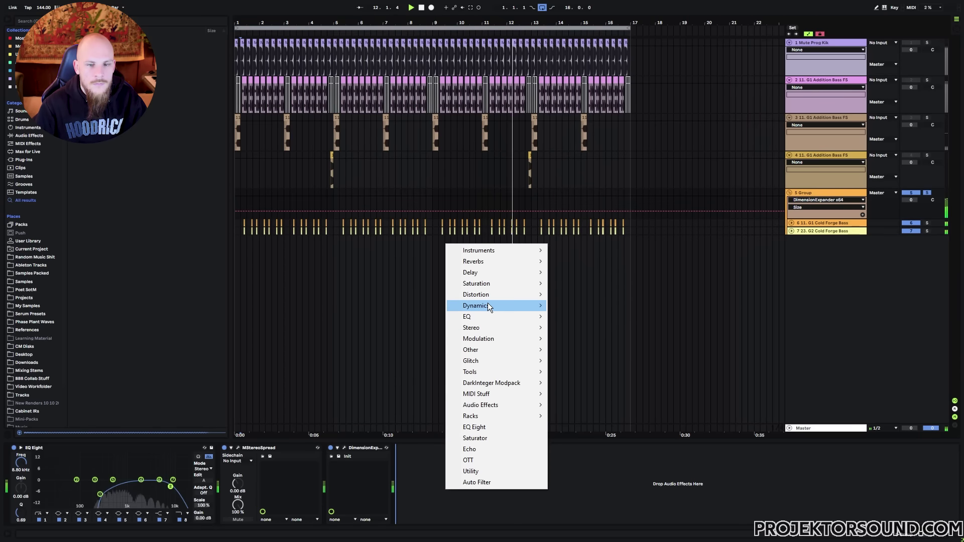
pyautogui.moveTo(488, 306)
pyautogui.click(604, 297)
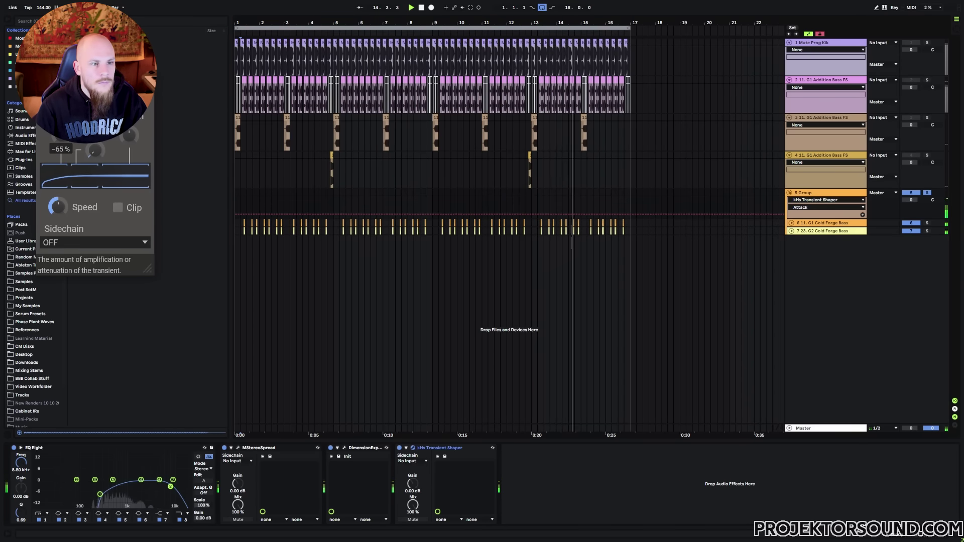
pyautogui.moveTo(130, 135); pyautogui.dragTo(129, 114)
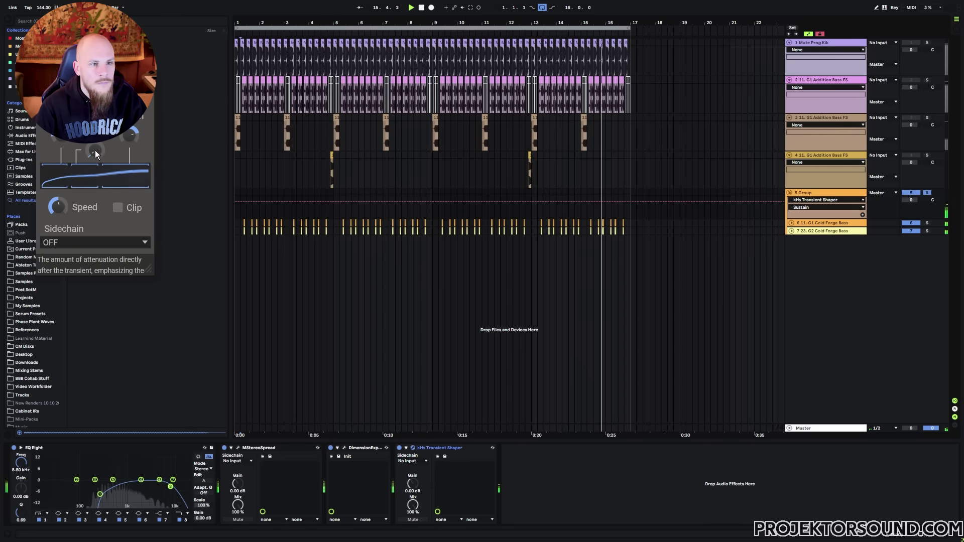
pyautogui.moveTo(57, 207); pyautogui.dragTo(57, 185)
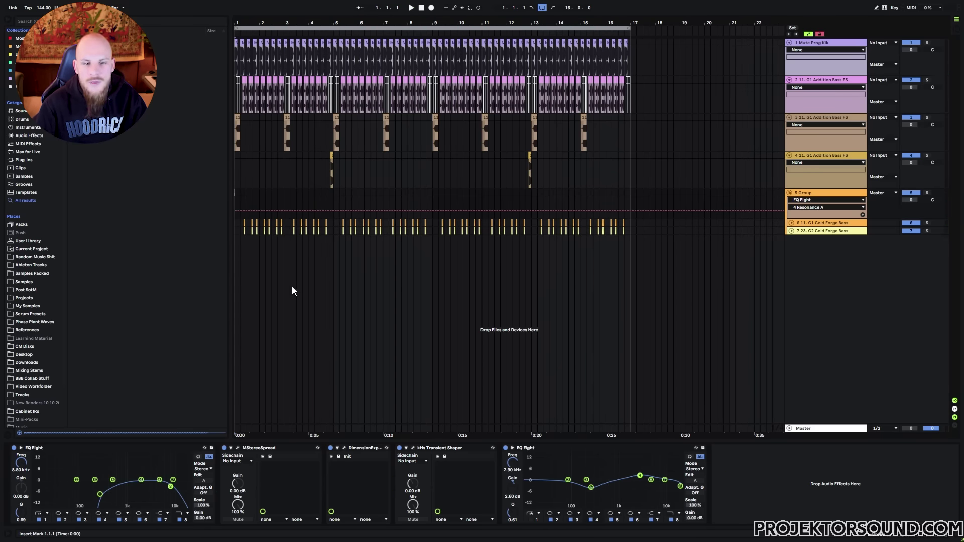
# - Play the full arrangement from 1.1.1 to hear the processed Cold Forge group with the other tracks
pyautogui.press('space')
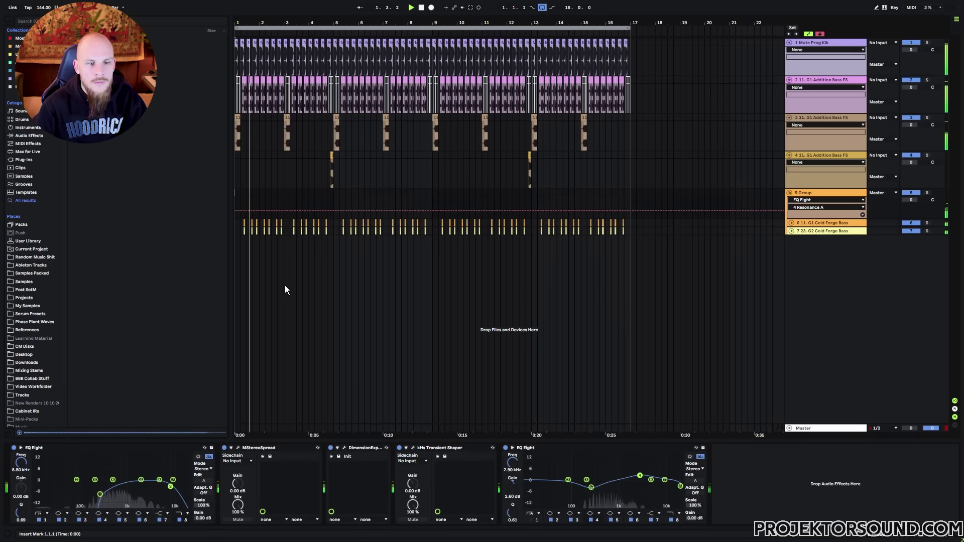